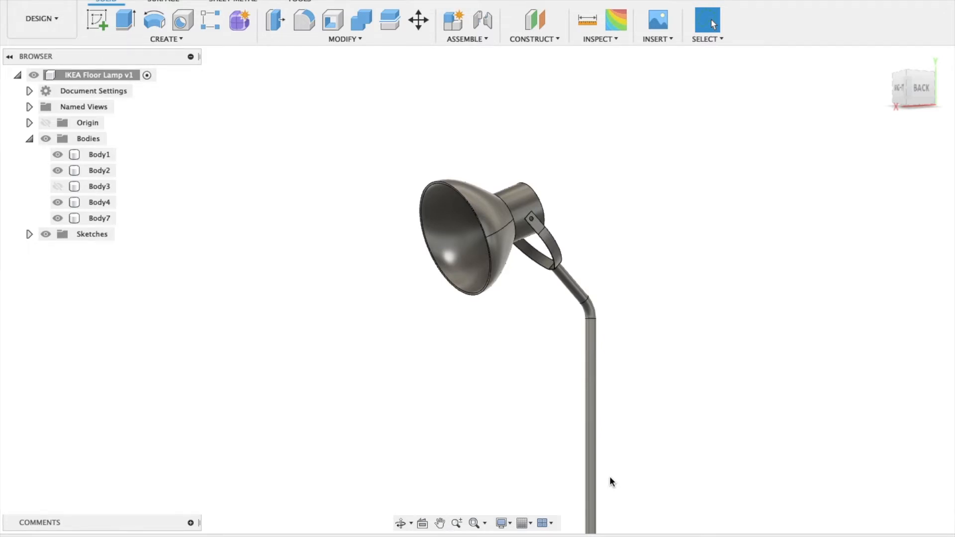
# Hide Body7, the lamp head, to expose the fork bracket and stand.
pyautogui.keyDown('shift'); pyautogui.hscroll(5, 609, 476); pyautogui.keyUp('shift')
pyautogui.keyDown('shift'); pyautogui.hscroll(-8, 610, 476); pyautogui.keyUp('shift')
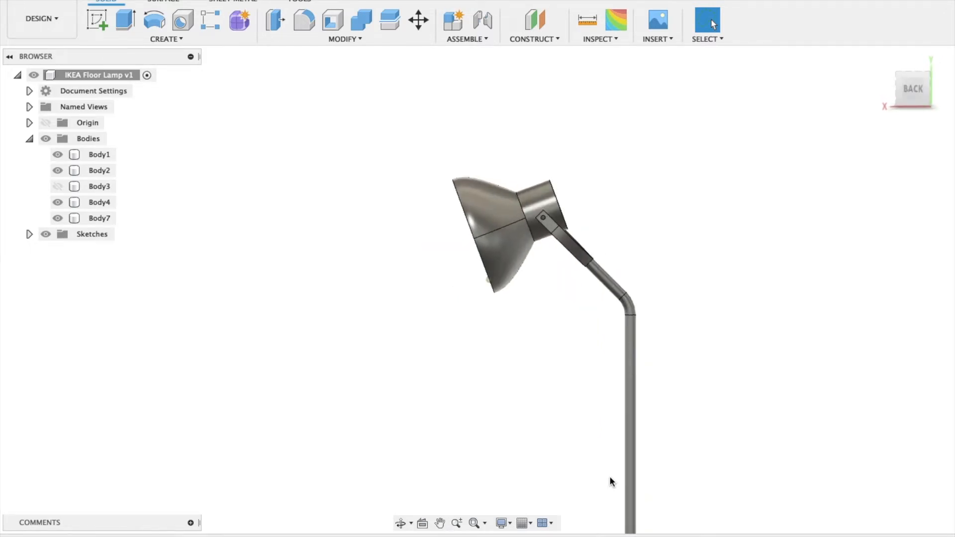
pyautogui.keyDown('shift'); pyautogui.hscroll(5, 610, 476); pyautogui.keyUp('shift')
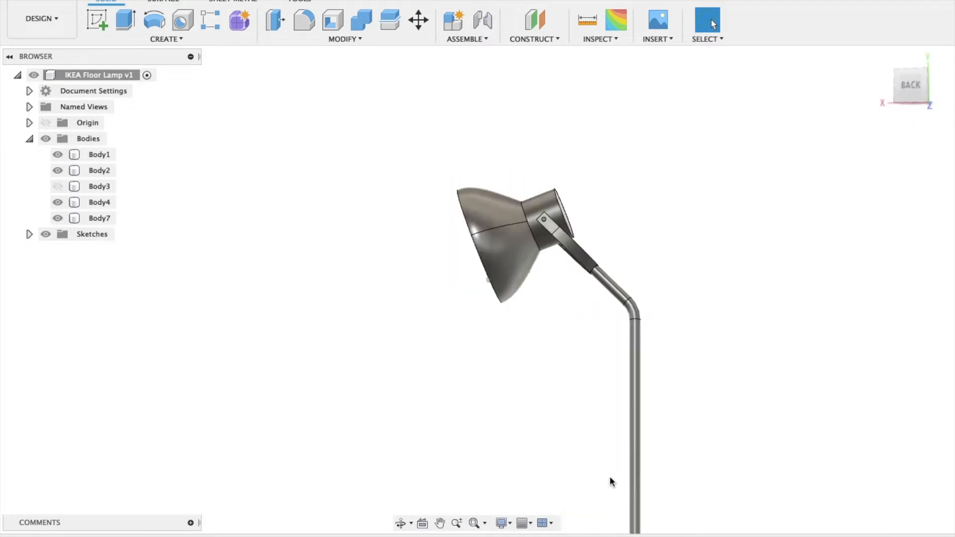
pyautogui.keyDown('shift'); pyautogui.hscroll(-3, 401, 320); pyautogui.keyUp('shift')
pyautogui.click(58, 218)
pyautogui.keyDown('shift'); pyautogui.hscroll(5, 235, 275); pyautogui.keyUp('shift')
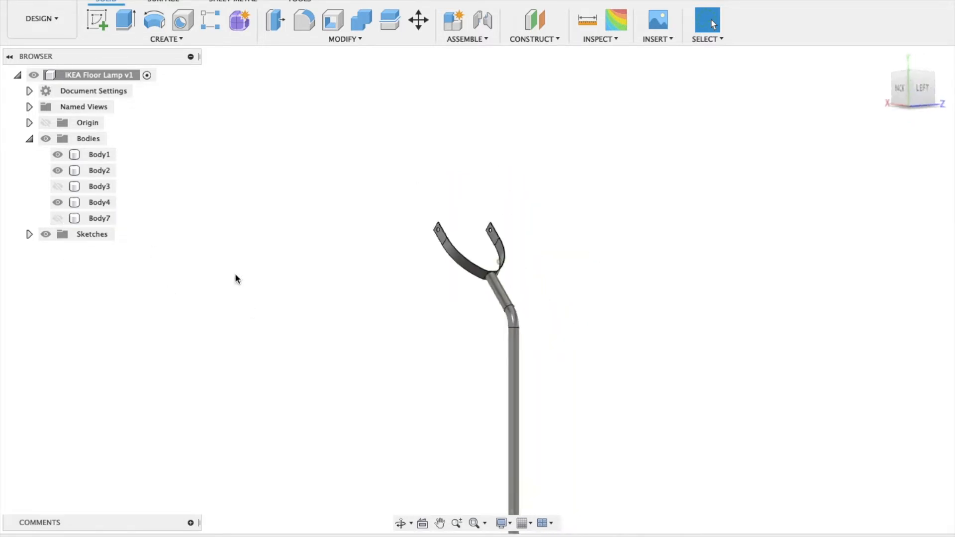
# Start a sketch on the narrow edge face of one of the fork bracket's straight arms.
pyautogui.scroll(5, 235, 276)
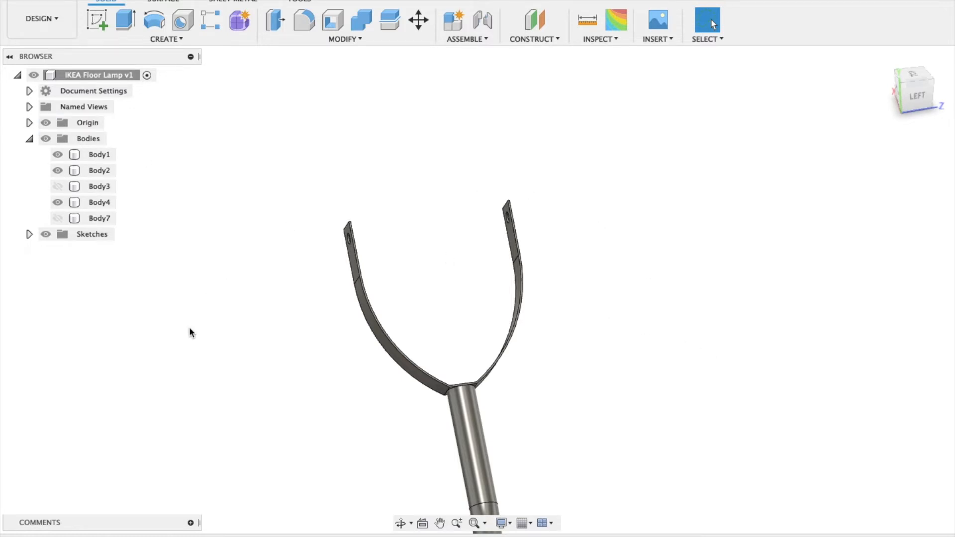
pyautogui.click(97, 19)
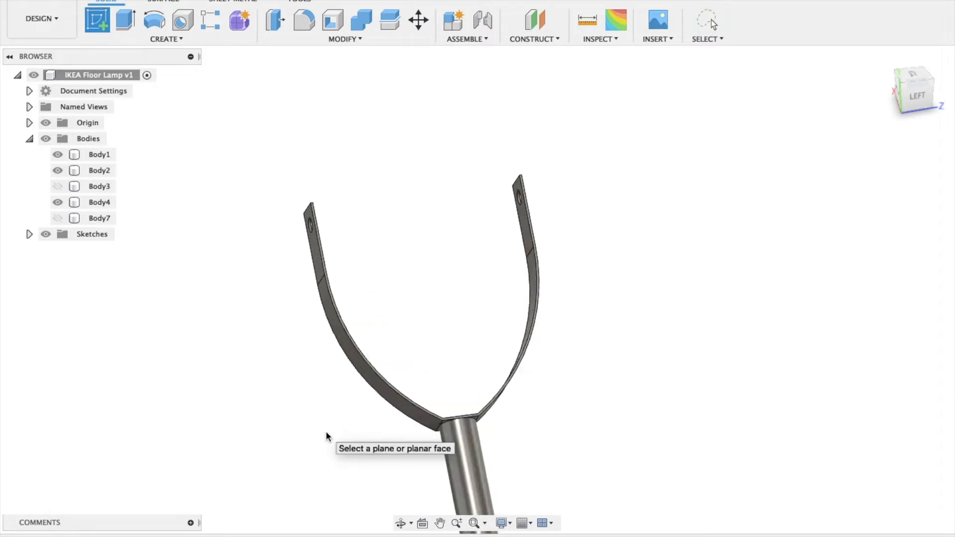
pyautogui.scroll(5, 326, 431)
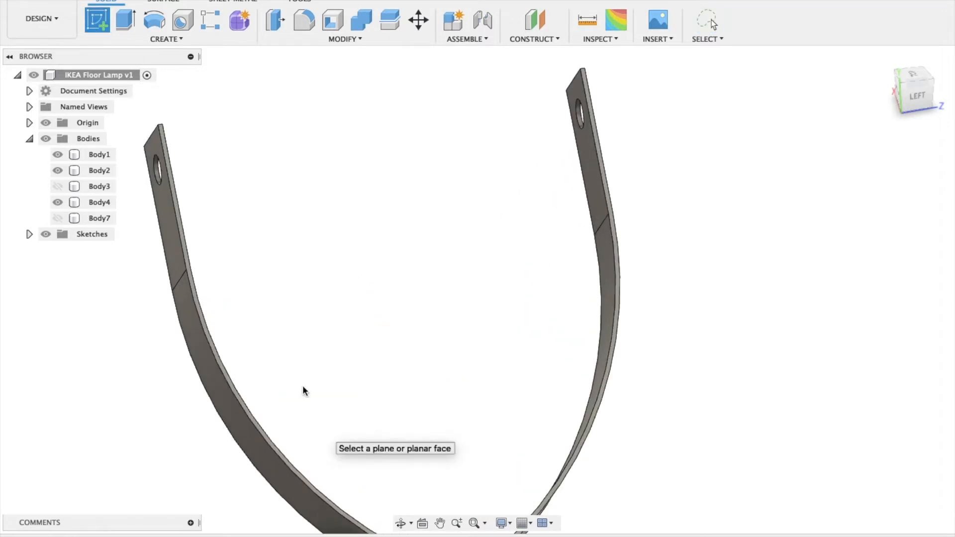
pyautogui.click(175, 200)
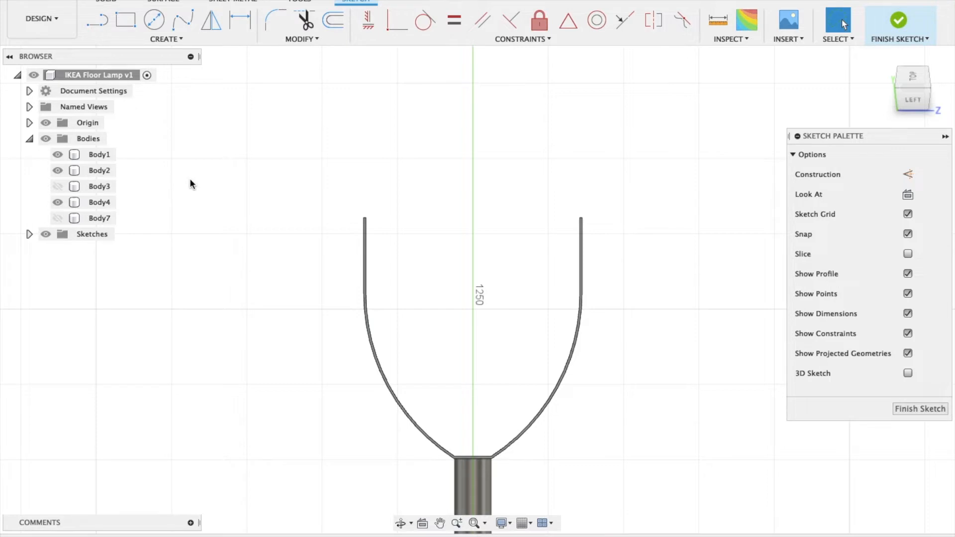
# Draw a line just inside one fork arm and parallel to it, then a perpendicular line to the fork's centre axis.
pyautogui.press('l')
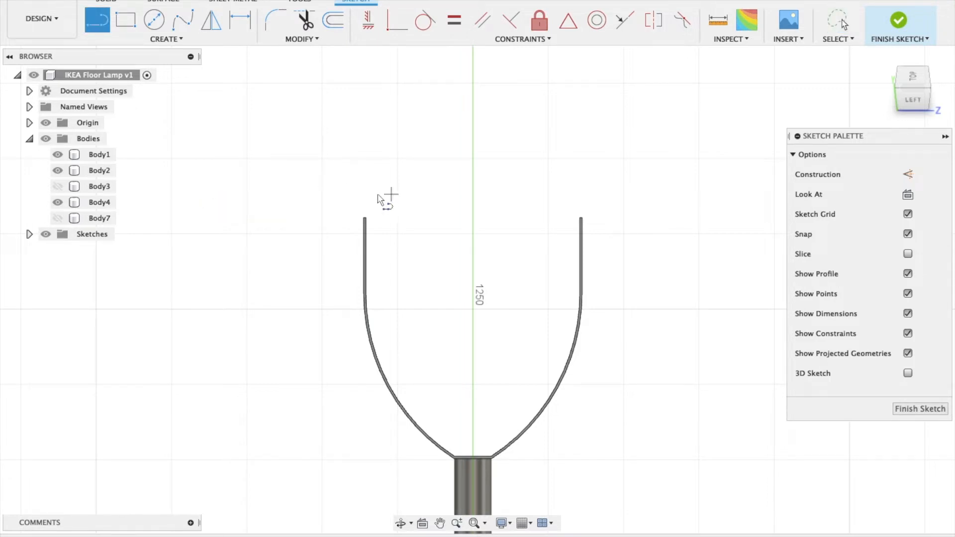
pyautogui.click(377, 197)
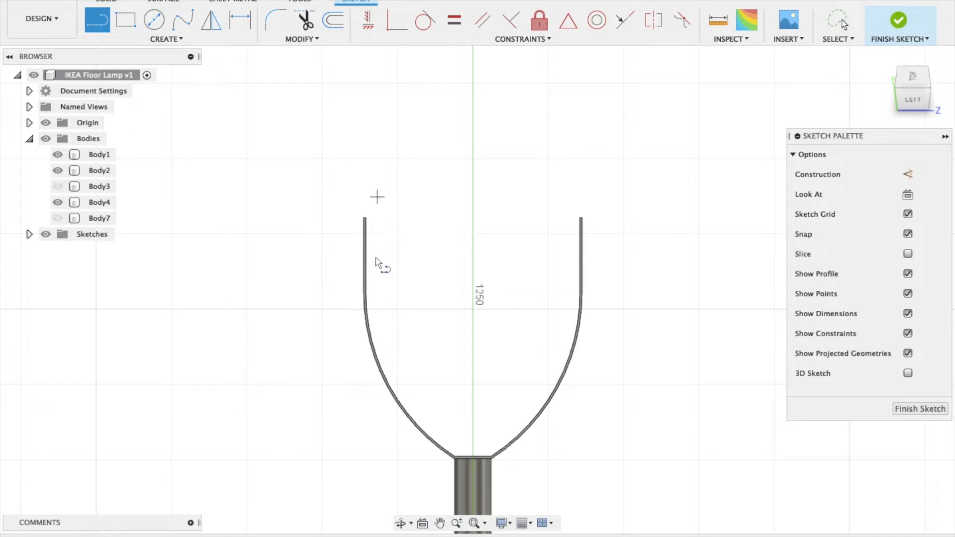
pyautogui.click(380, 308)
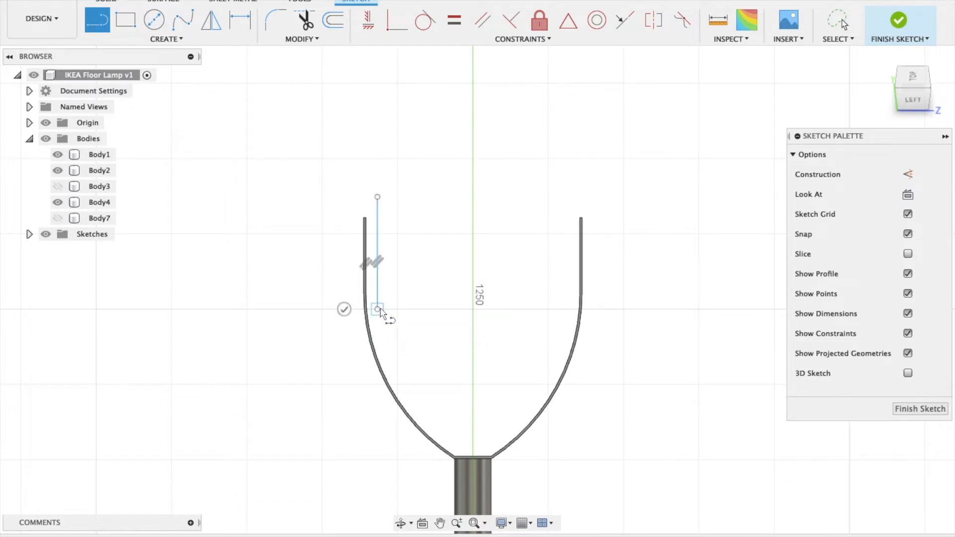
pyautogui.click(472, 308)
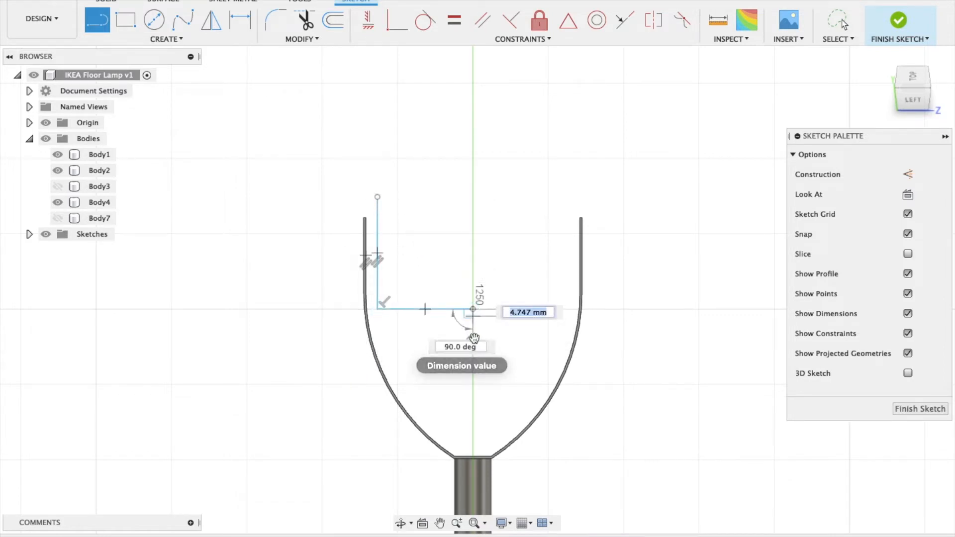
pyautogui.press('Escape')
# Examine the two sketch lines against the fork bracket at an angle and straight on before drawing the spline.
pyautogui.click(156, 40)
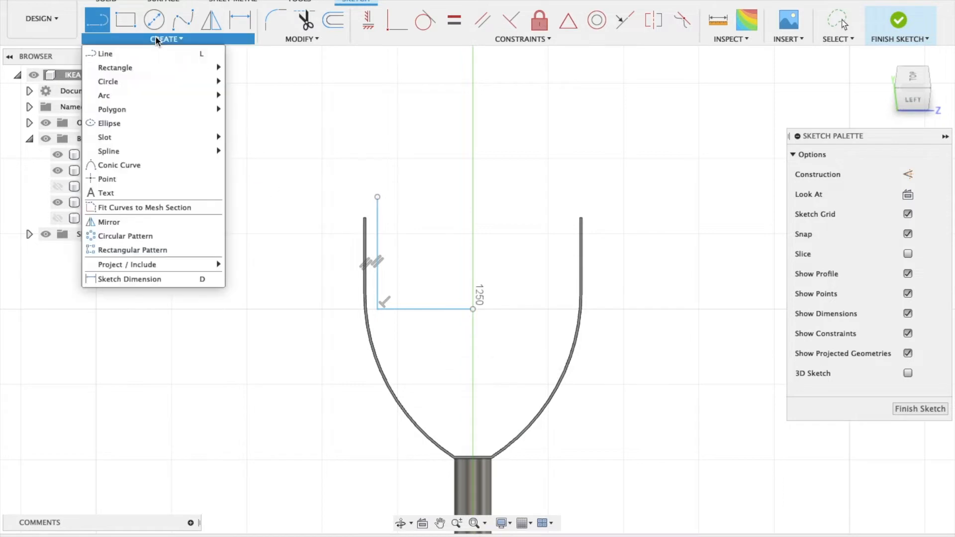
pyautogui.moveTo(158, 151)
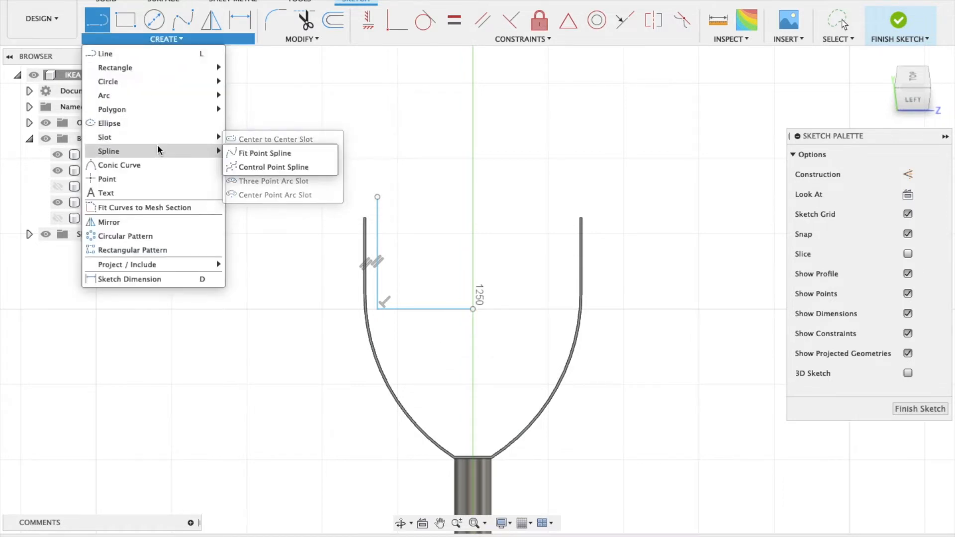
pyautogui.click(242, 166)
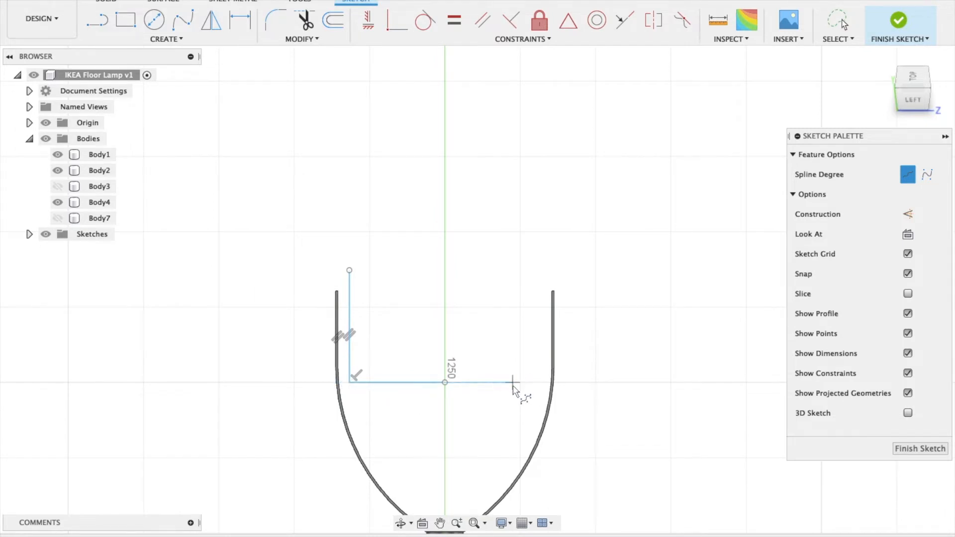
pyautogui.keyDown('shift'); pyautogui.hscroll(-5, 513, 386); pyautogui.keyUp('shift')
pyautogui.scroll(-5, 513, 386)
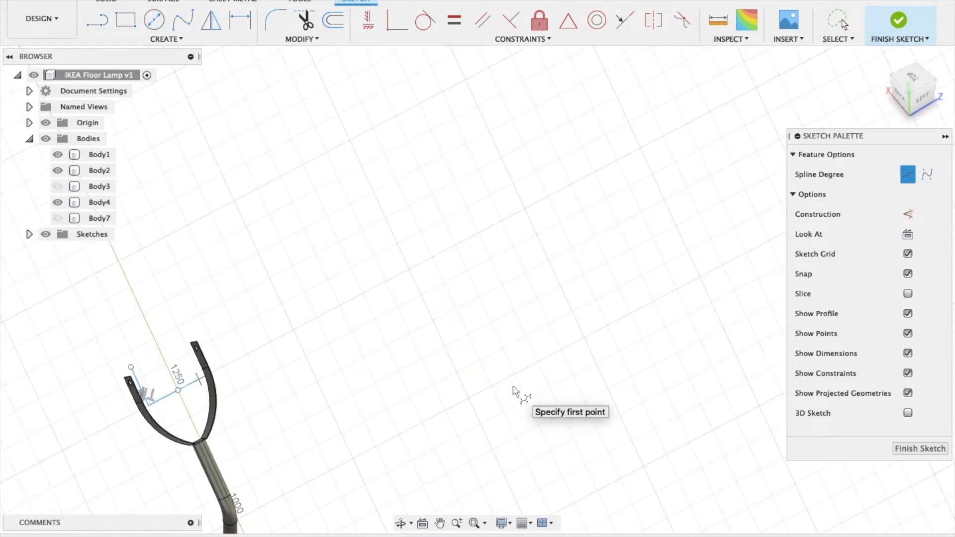
pyautogui.scroll(-2, 513, 386)
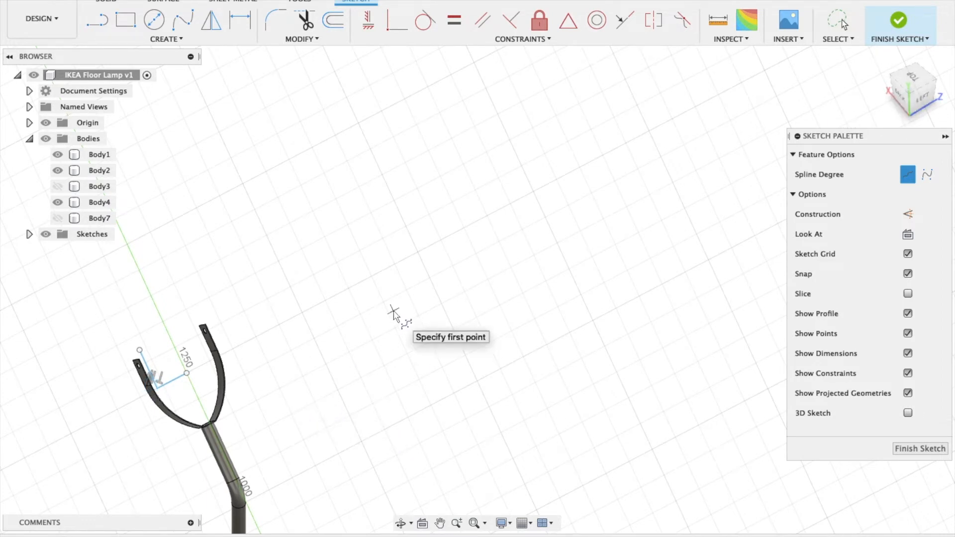
pyautogui.hscroll(-5, 392, 314)
pyautogui.scroll(-2, 391, 314)
pyautogui.scroll(5, 394, 316)
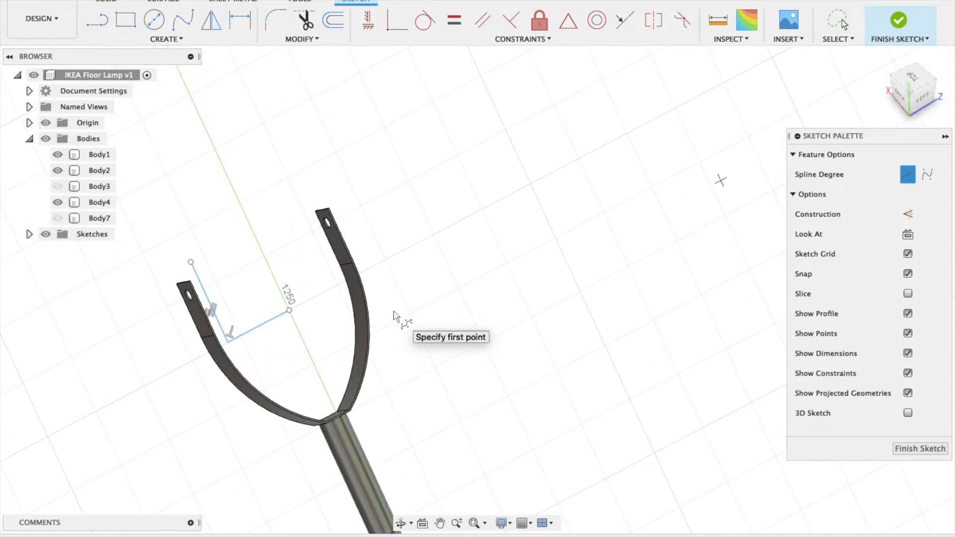
pyautogui.hscroll(-5, 393, 317)
pyautogui.scroll(-3, 393, 317)
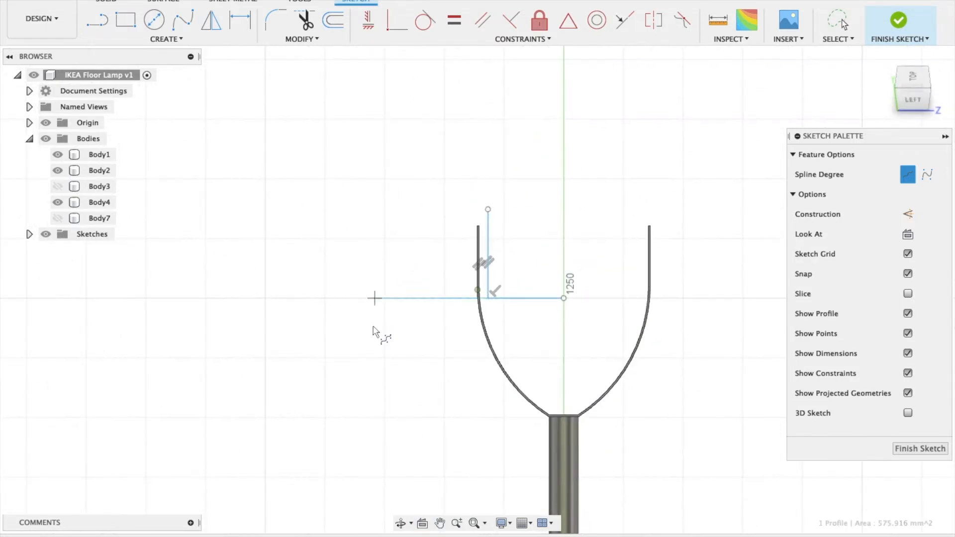
pyautogui.scroll(5, 375, 332)
pyautogui.hscroll(5, 376, 331)
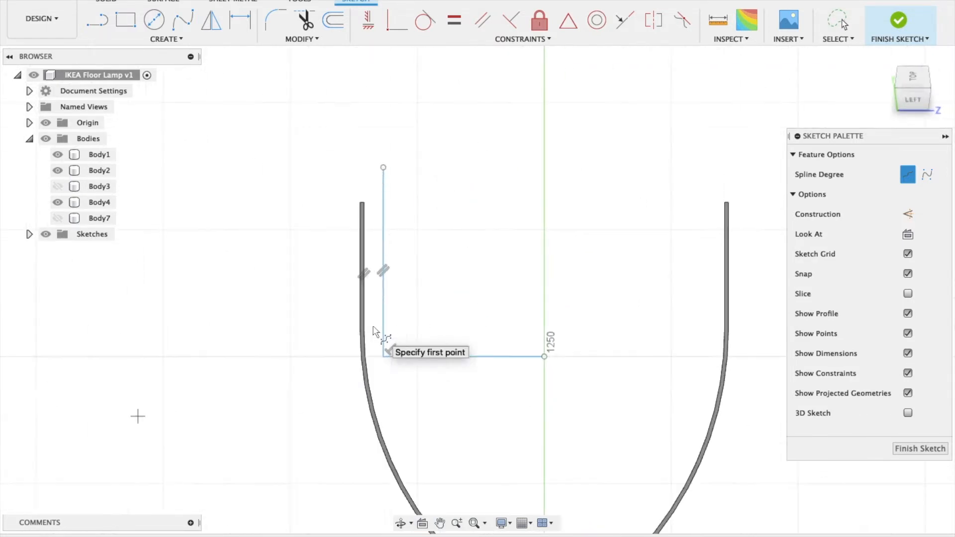
# Draw a four-point Control Point Spline from the upper end of the parallel line, flaring outward and upward beyond the fork.
pyautogui.click(173, 40)
pyautogui.moveTo(171, 149)
pyautogui.click(246, 167)
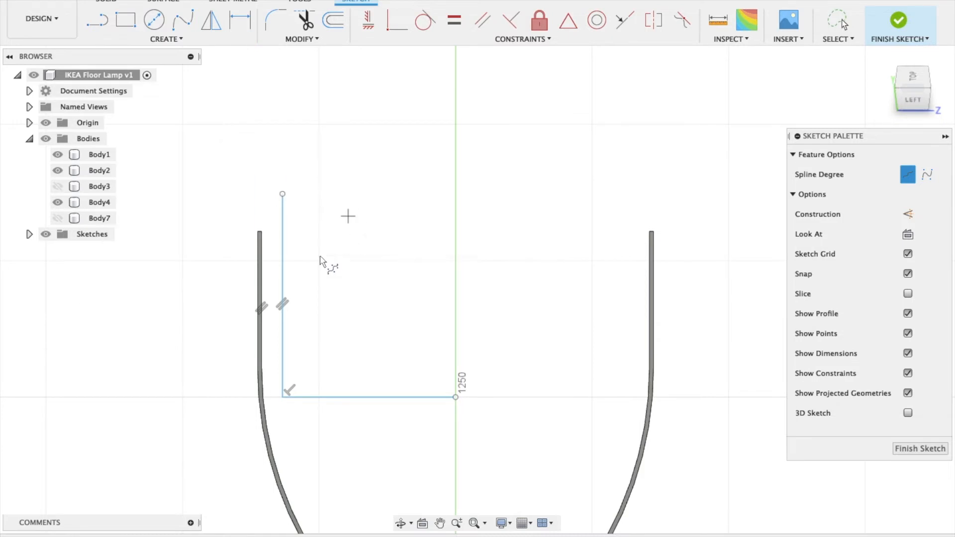
pyautogui.scroll(5, 284, 197)
pyautogui.scroll(-3, 285, 198)
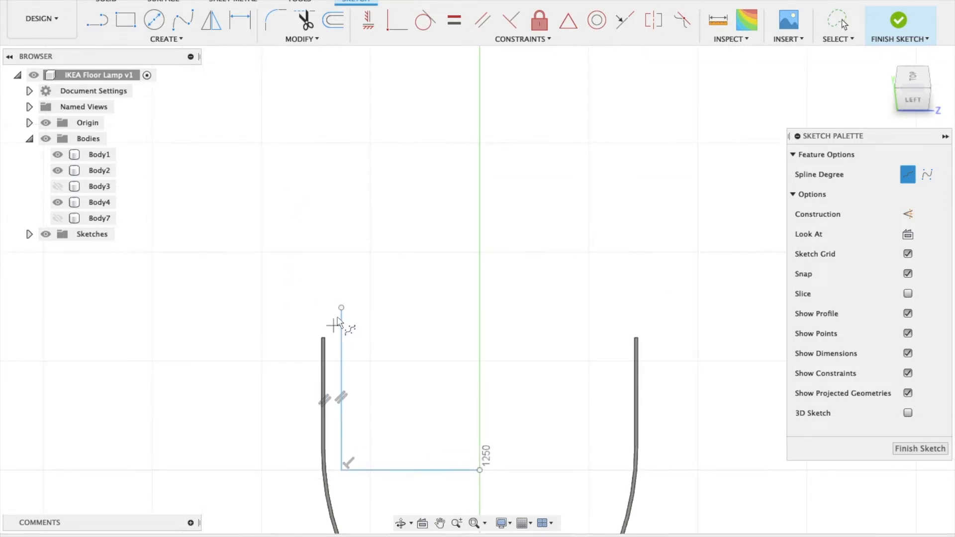
pyautogui.click(267, 230)
pyautogui.click(202, 145)
pyautogui.click(207, 97)
pyautogui.click(236, 100)
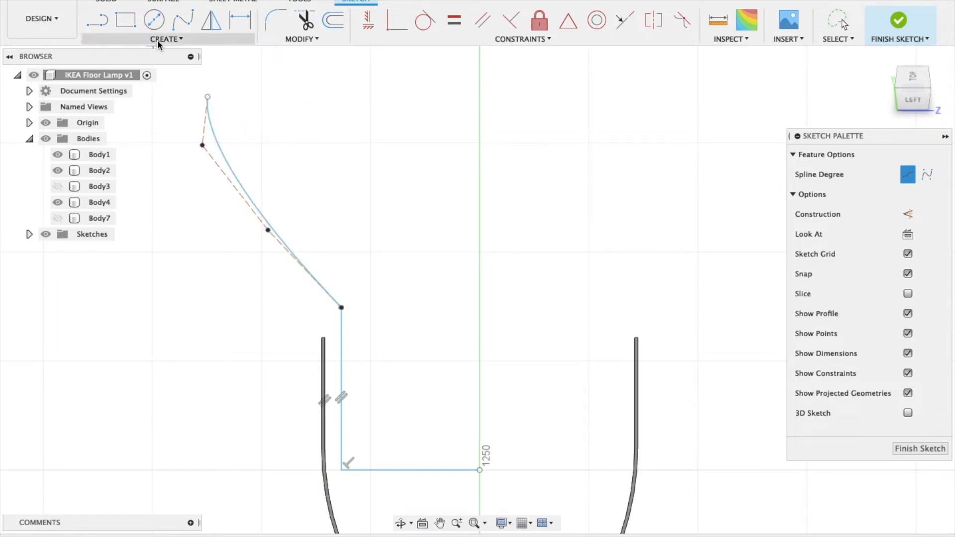
# Draw a short perpendicular lip line outward from the spline's upper end, with further line segments forming a small hook.
pyautogui.press('l')
pyautogui.click(208, 97)
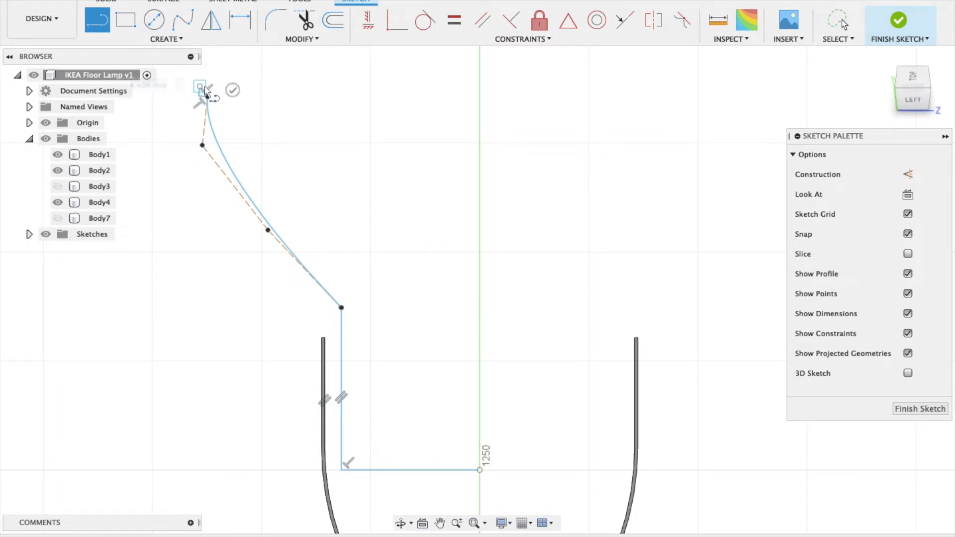
pyautogui.click(243, 91)
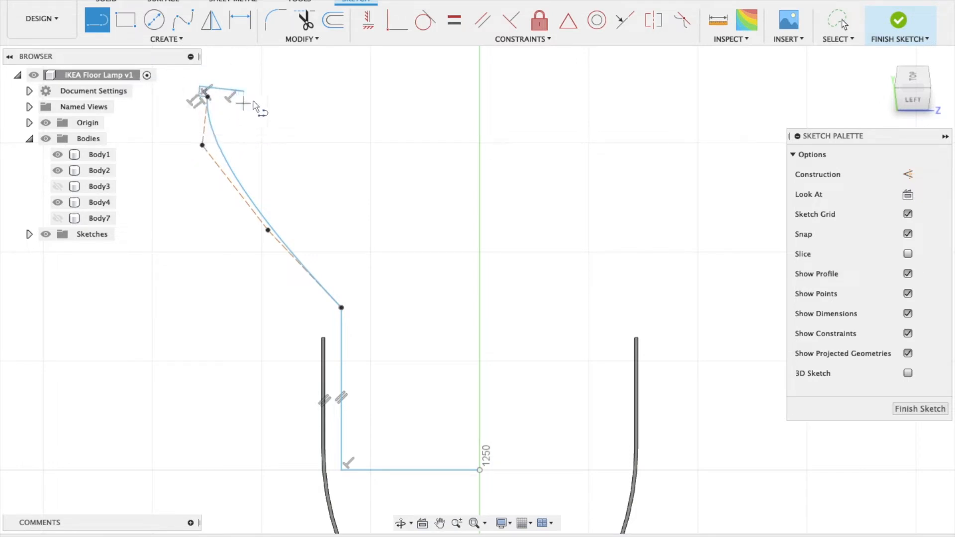
pyautogui.press('Escape')
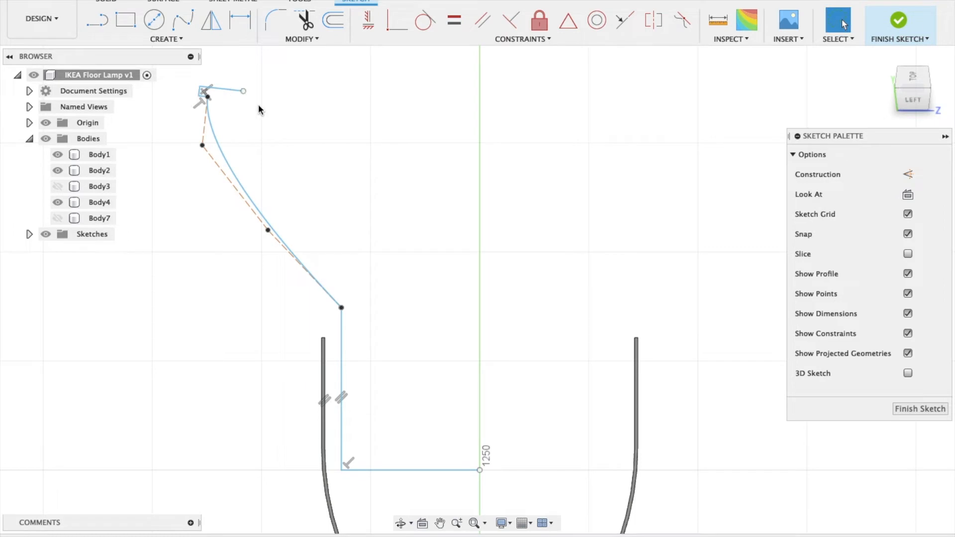
# Try to add a line about 3.6 mm long across the top of the small hook at the spline's upper end.
pyautogui.scroll(5, 225, 123)
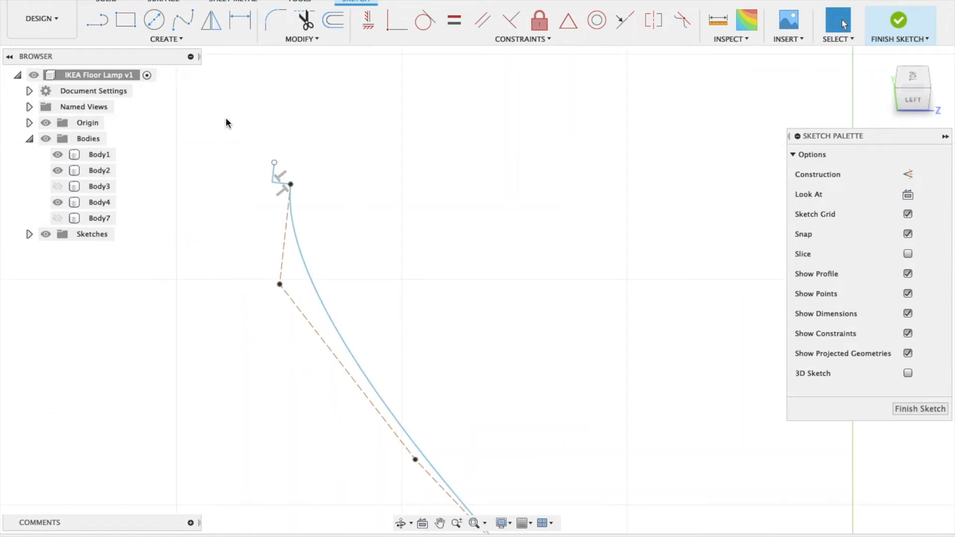
pyautogui.press('l')
pyautogui.click(274, 163)
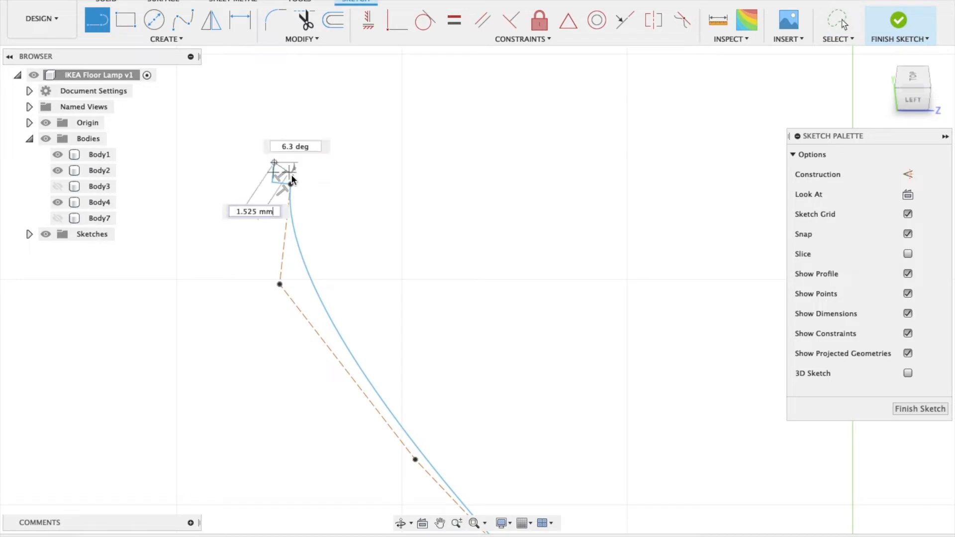
pyautogui.click(291, 165)
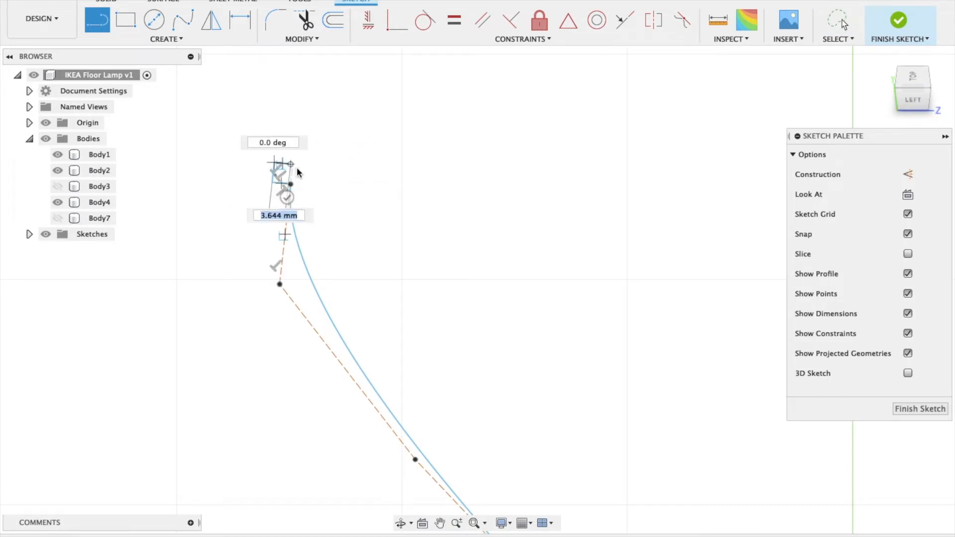
pyautogui.click(285, 197)
pyautogui.scroll(-8, 250, 284)
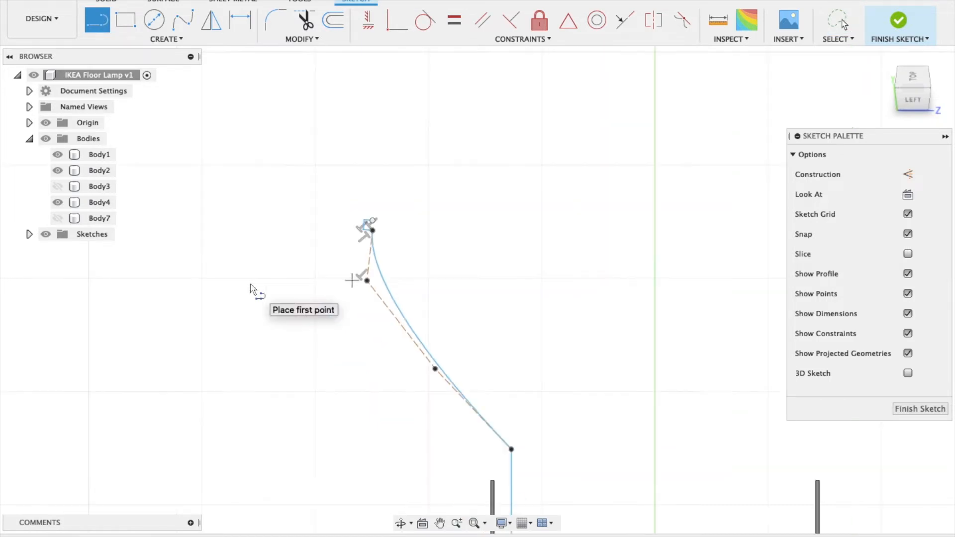
pyautogui.hscroll(3, 250, 284)
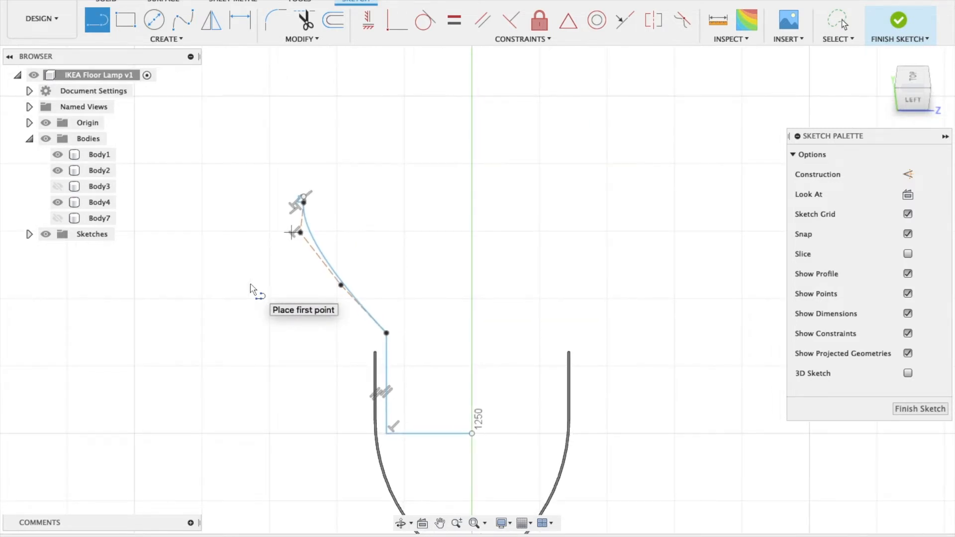
pyautogui.press('Escape')
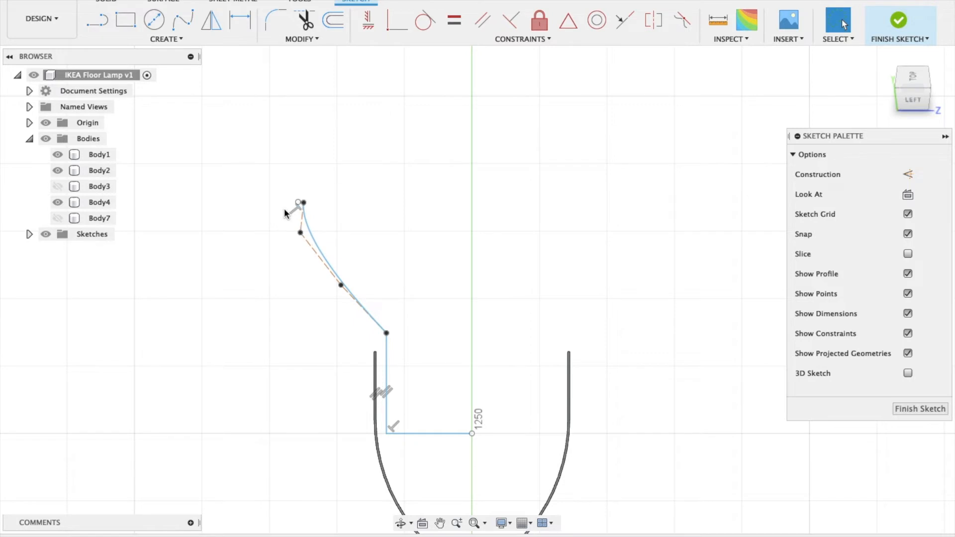
# Offset the connected chain of lines and spline 1.5 mm toward the inside of the profile.
pyautogui.press('o')
pyautogui.click(344, 283)
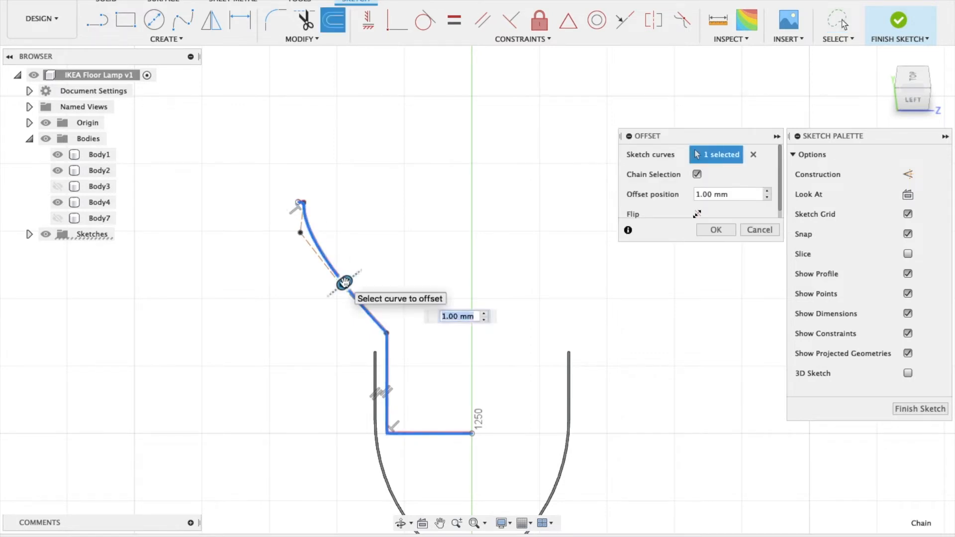
pyautogui.moveTo(350, 283); pyautogui.dragTo(352, 286)
pyautogui.write('1.')
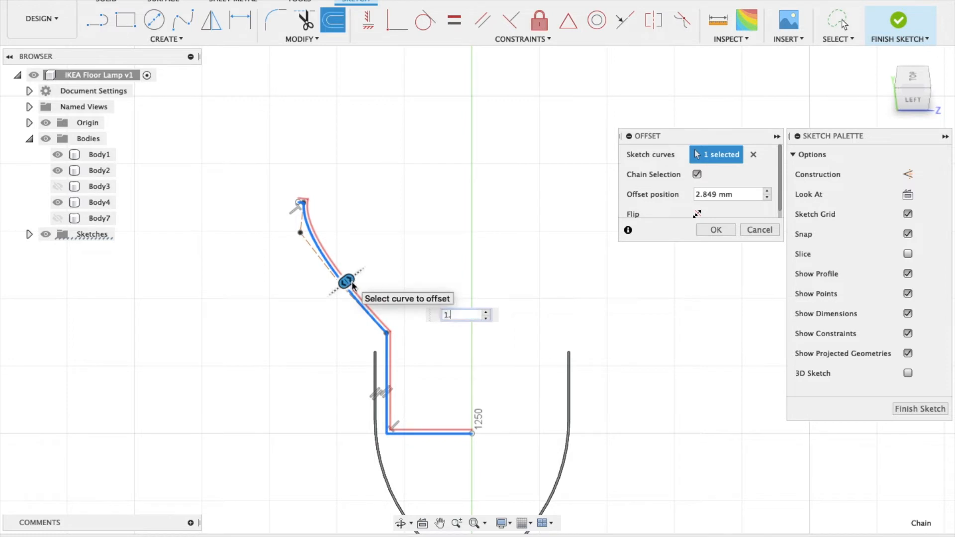
pyautogui.write('5')
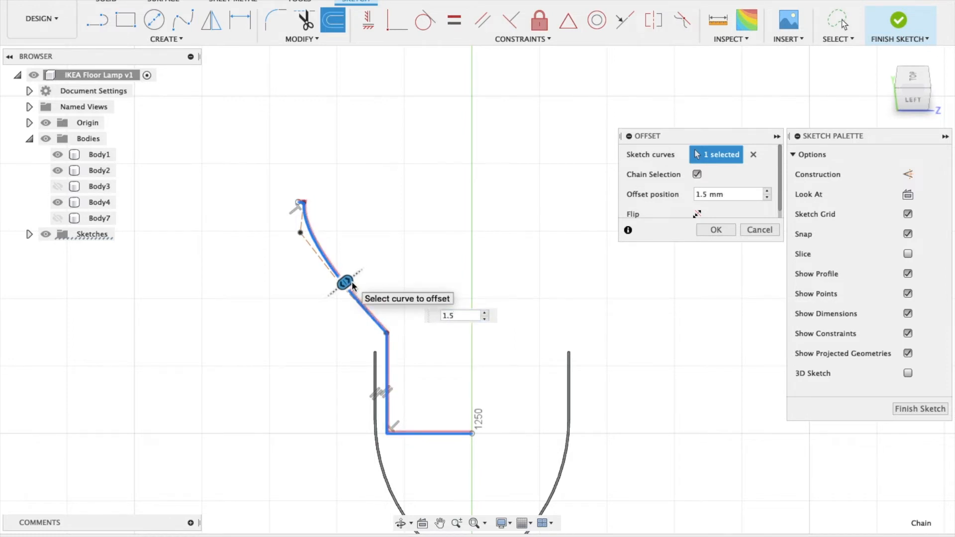
pyautogui.click(715, 230)
pyautogui.scroll(3, 226, 321)
pyautogui.hscroll(-3, 228, 318)
pyautogui.scroll(5, 228, 319)
pyautogui.hscroll(-5, 229, 318)
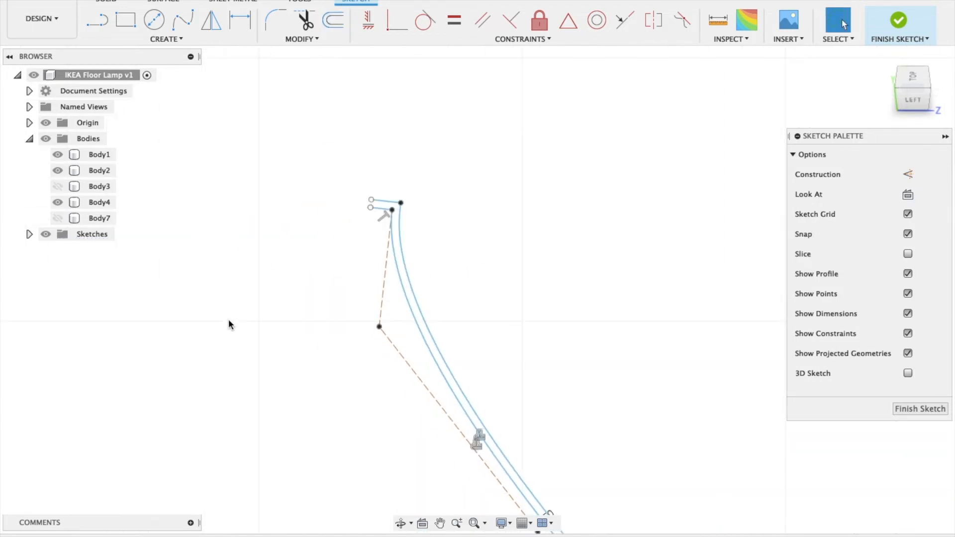
# Close the lampshade's offset profile with short lines across its open rim end and its open end on the vertical centre axis.
pyautogui.press('l')
pyautogui.click(371, 200)
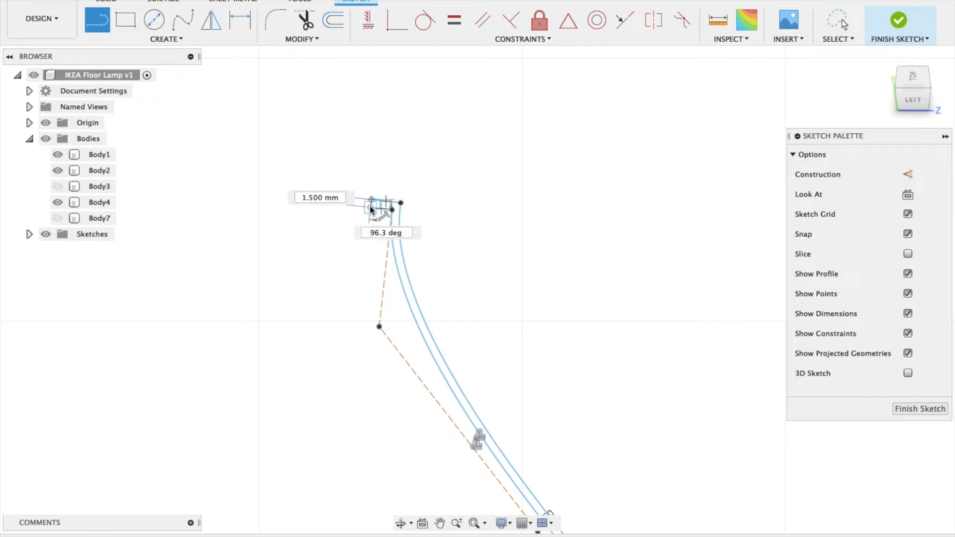
pyautogui.press('Return')
pyautogui.scroll(-10, 341, 277)
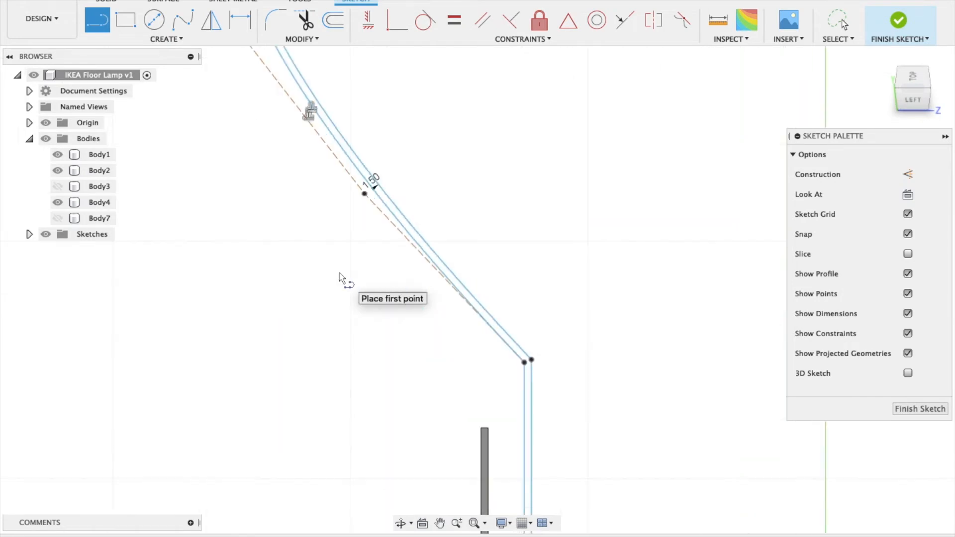
pyautogui.scroll(-8, 629, 416)
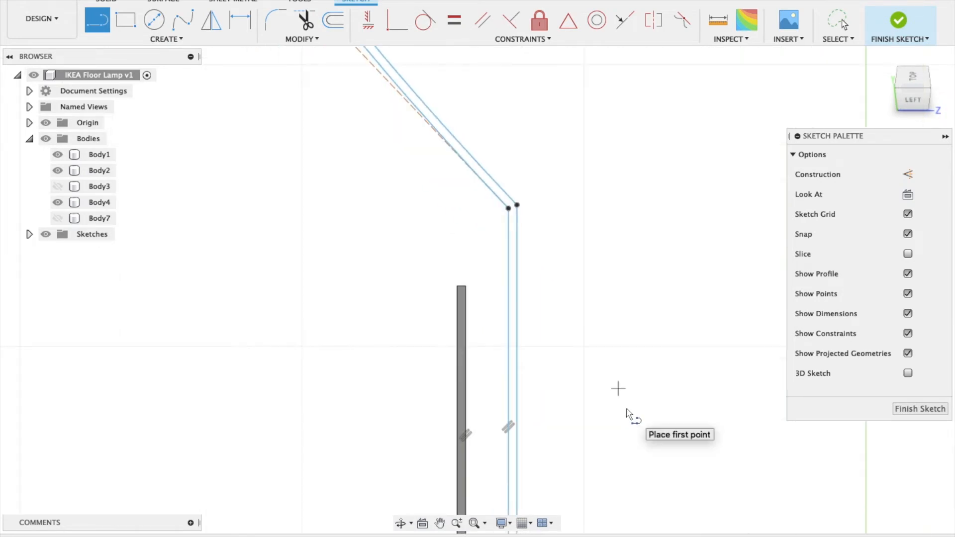
pyautogui.scroll(-6, 628, 415)
pyautogui.hscroll(8, 691, 470)
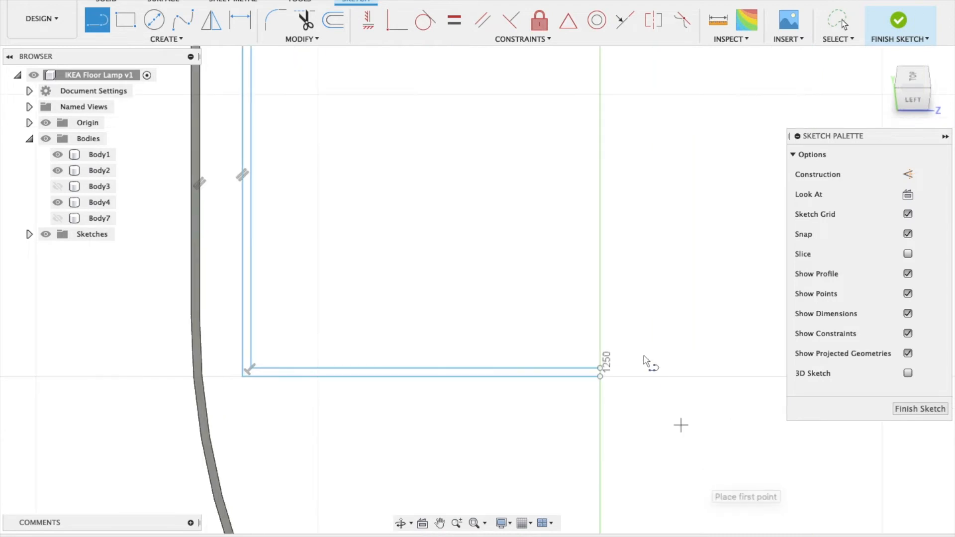
pyautogui.click(601, 369)
pyautogui.click(601, 377)
# Draw a long vertical line along the centre axis, extending above and below the profile's base, and finish the sketch.
pyautogui.scroll(-4, 641, 389)
pyautogui.scroll(-3, 641, 393)
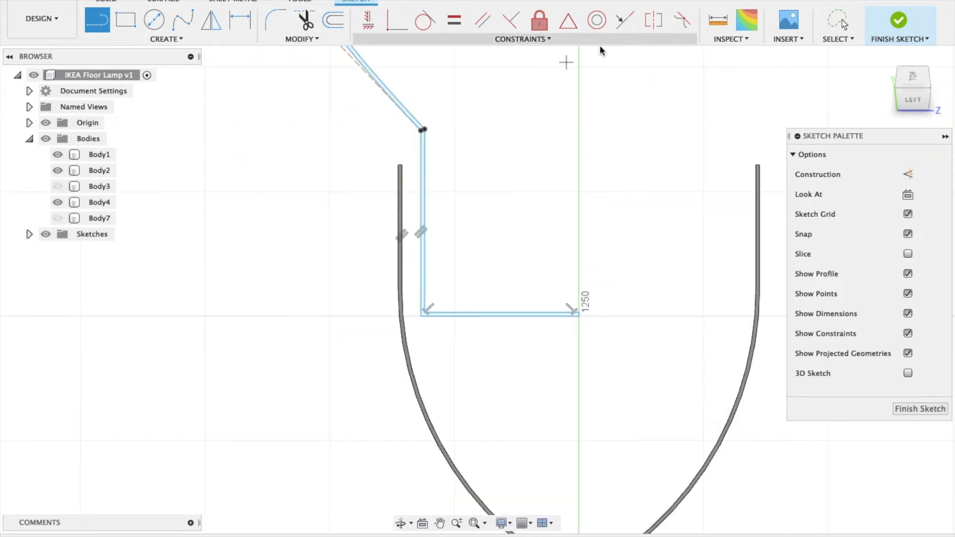
pyautogui.click(577, 69)
pyautogui.click(579, 459)
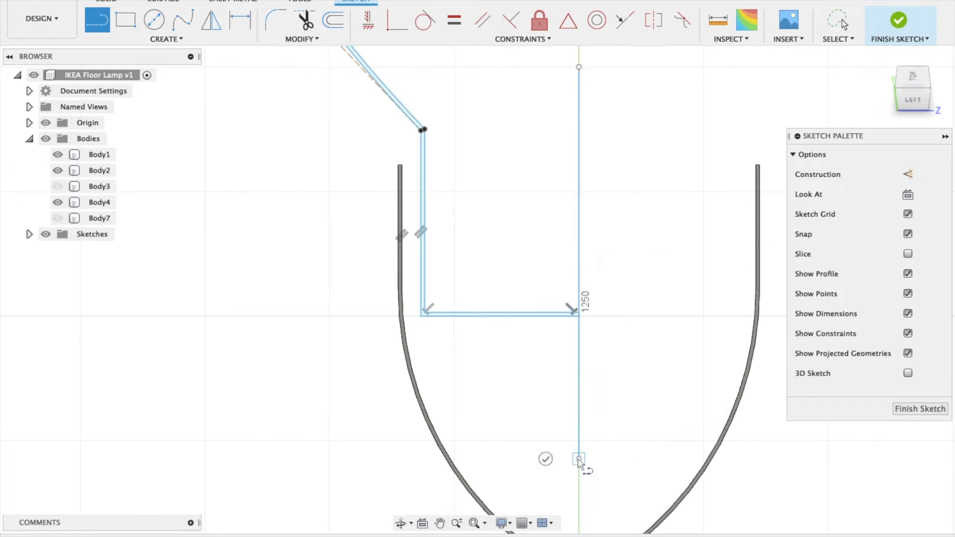
pyautogui.press('Escape')
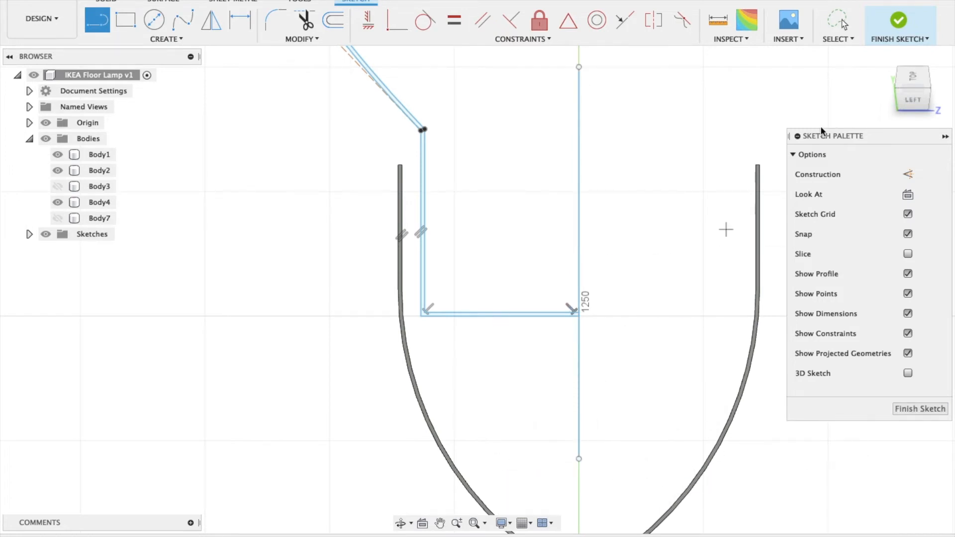
pyautogui.click(899, 20)
# Revolve the thin lampshade profile 360° around the vertical centre line as a new body.
pyautogui.scroll(-3, 404, 318)
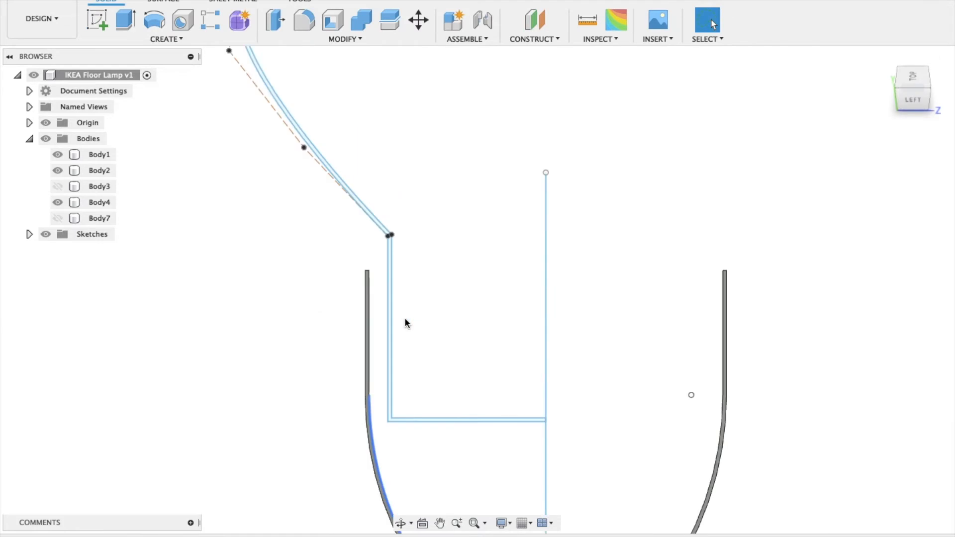
pyautogui.click(154, 20)
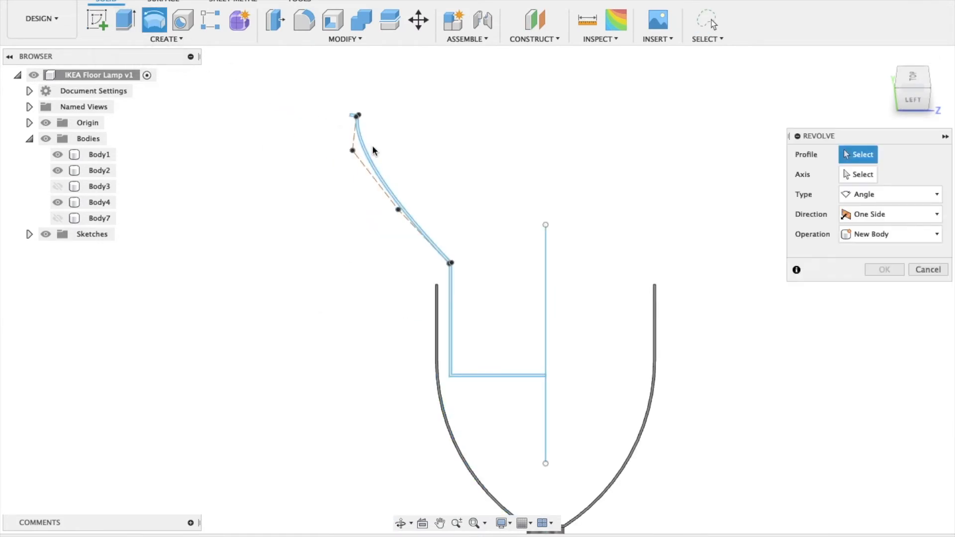
pyautogui.click(365, 155)
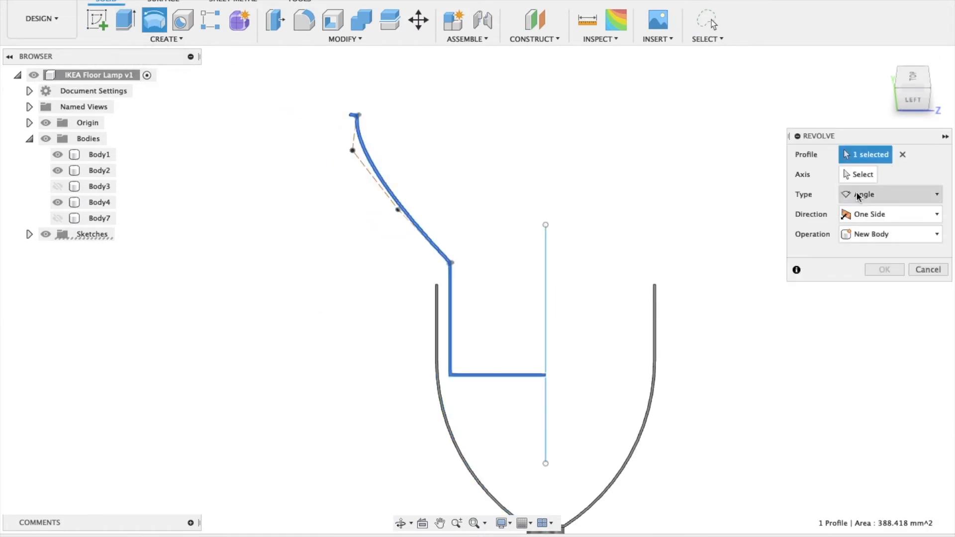
pyautogui.click(860, 175)
pyautogui.click(544, 271)
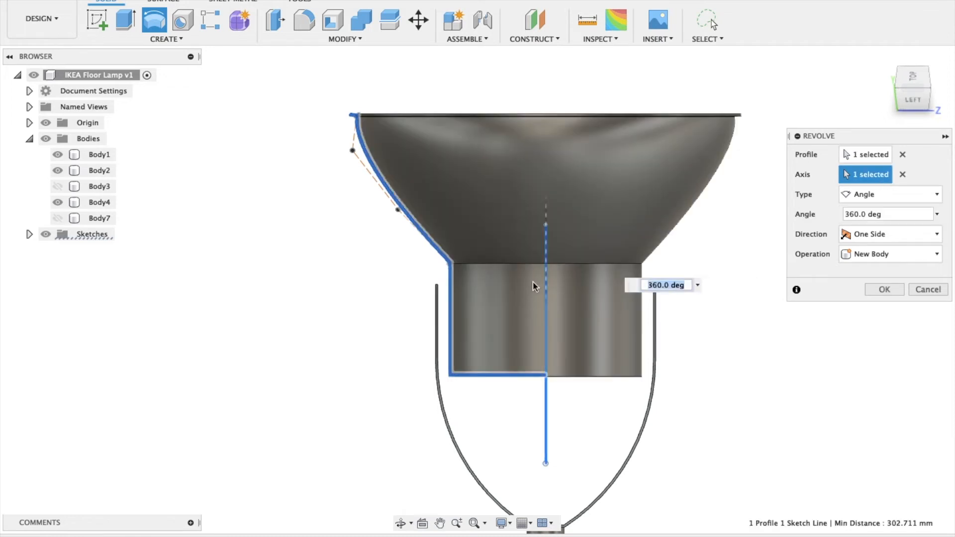
pyautogui.keyDown('shift'); pyautogui.hscroll(10, 424, 369); pyautogui.keyUp('shift')
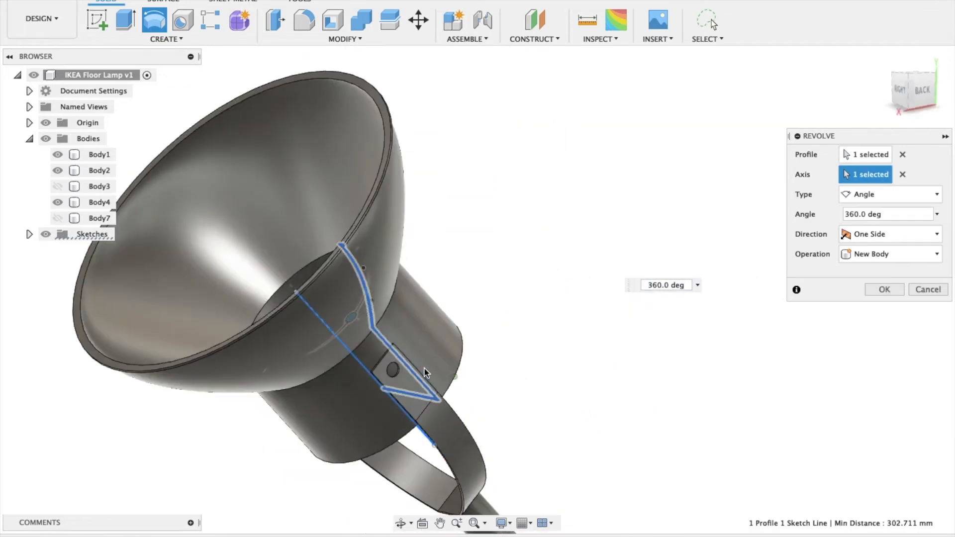
pyautogui.keyDown('shift'); pyautogui.hscroll(10, 424, 367); pyautogui.keyUp('shift')
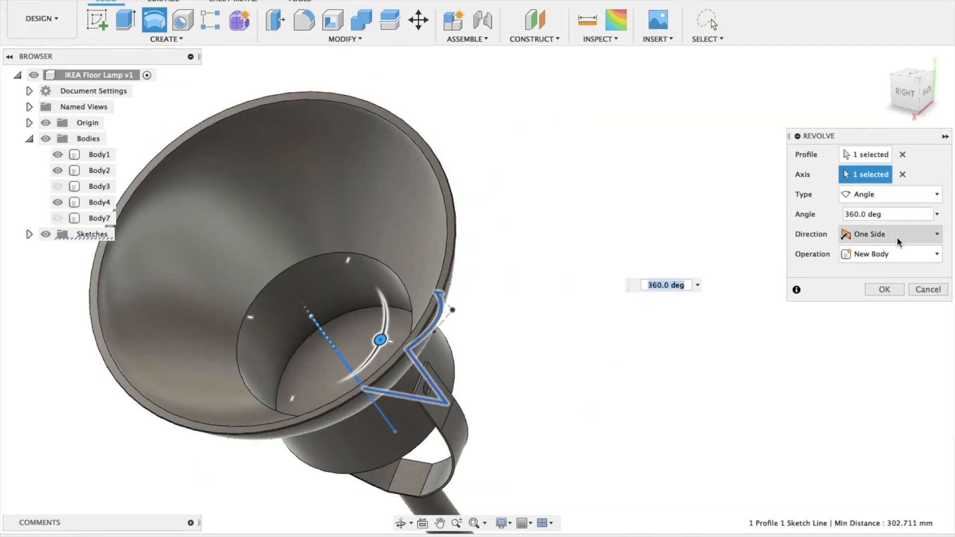
pyautogui.click(885, 291)
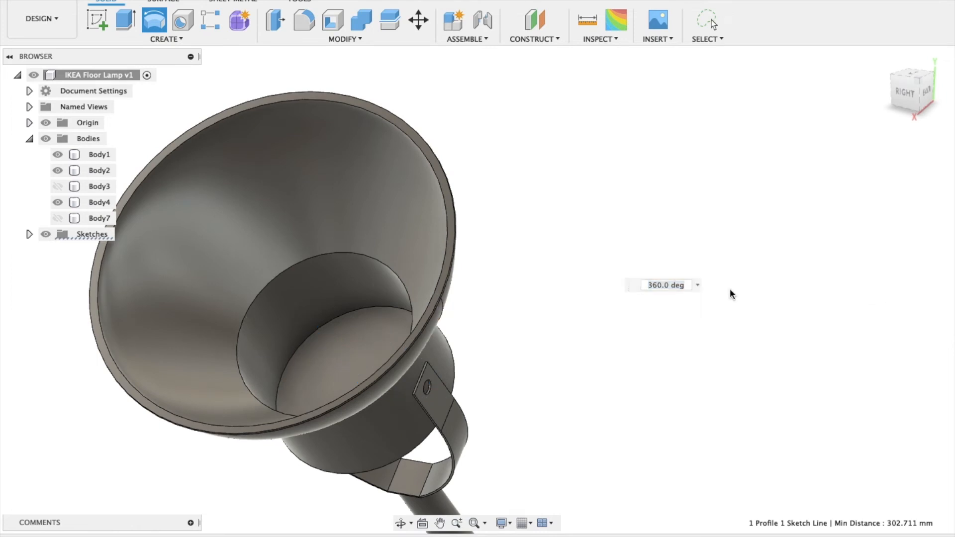
# Examine the lampshade's shape and angle on the bent pole, and glance at the lamp reference images in the browser.
pyautogui.keyDown('shift'); pyautogui.hscroll(10, 646, 284); pyautogui.keyUp('shift')
pyautogui.scroll(-5, 646, 284)
pyautogui.hscroll(4, 646, 284)
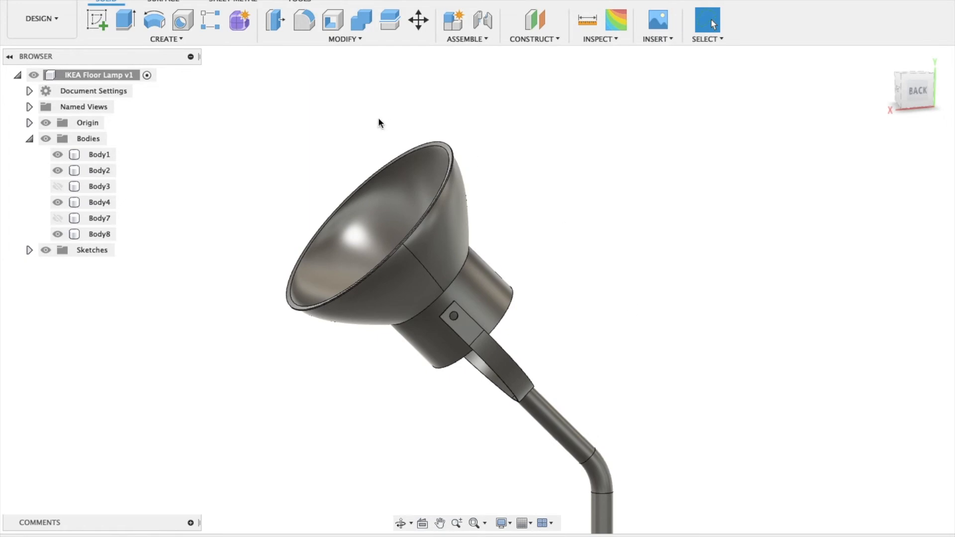
pyautogui.scroll(-5, 646, 226)
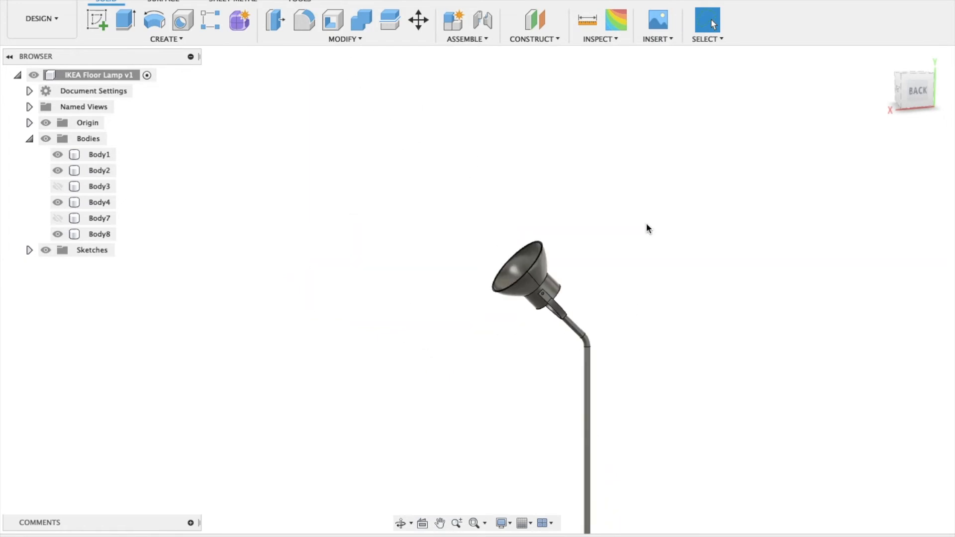
pyautogui.scroll(8, 646, 225)
pyautogui.hotkey('ctrl', 'Right')
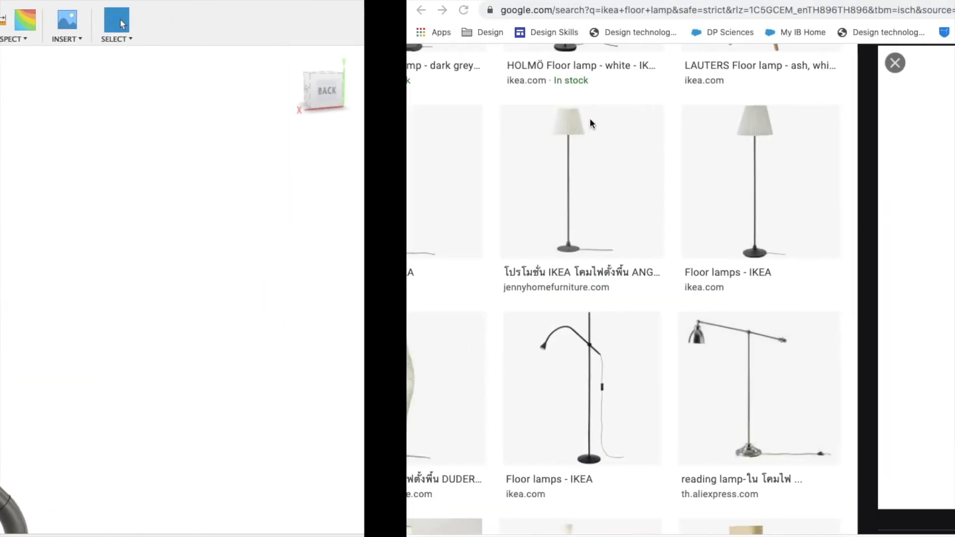
pyautogui.hotkey('ctrl', 'Left')
# Start Move/Copy on the lampshade body and set its pivot at the hole in the fork bracket's arm.
pyautogui.click(321, 40)
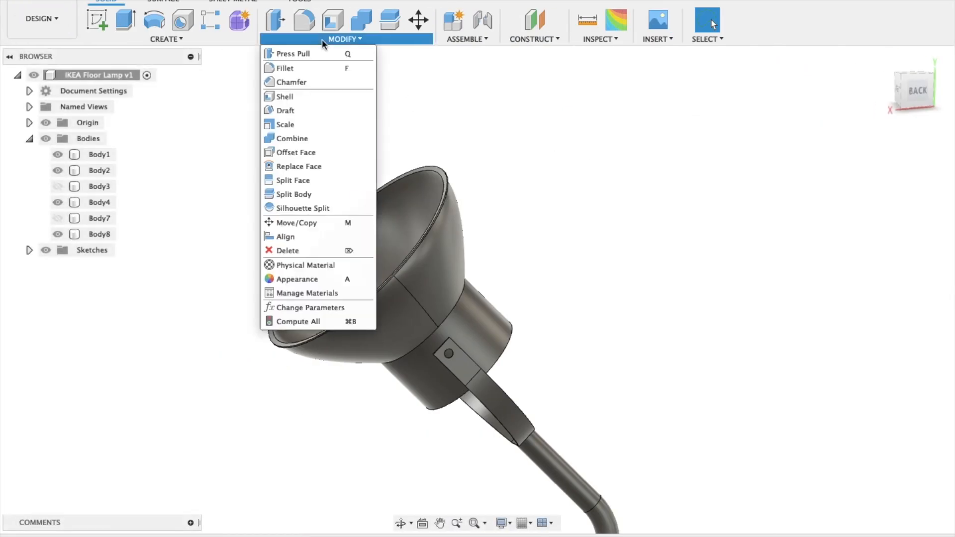
pyautogui.click(314, 218)
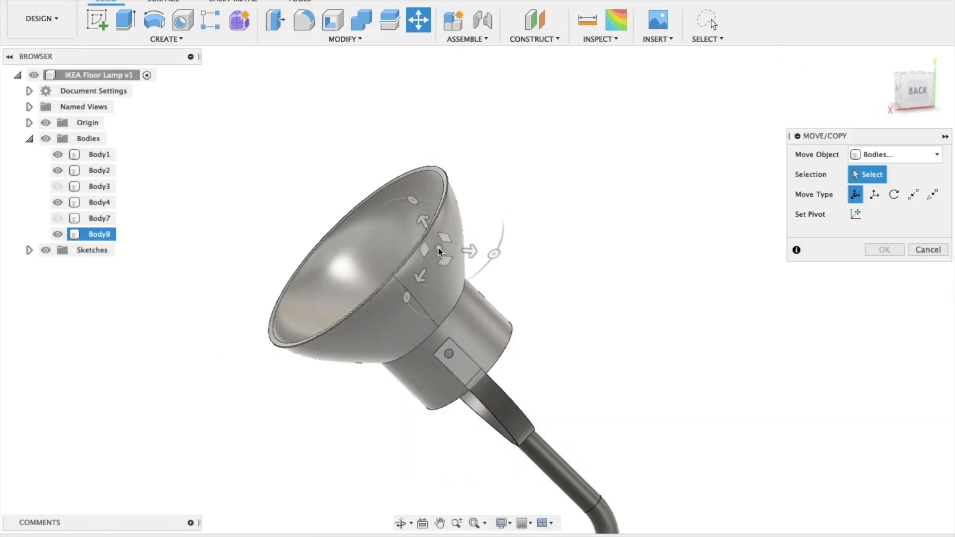
pyautogui.click(437, 246)
pyautogui.moveTo(678, 335); pyautogui.dragTo(686, 269, button='middle')
pyautogui.click(856, 213)
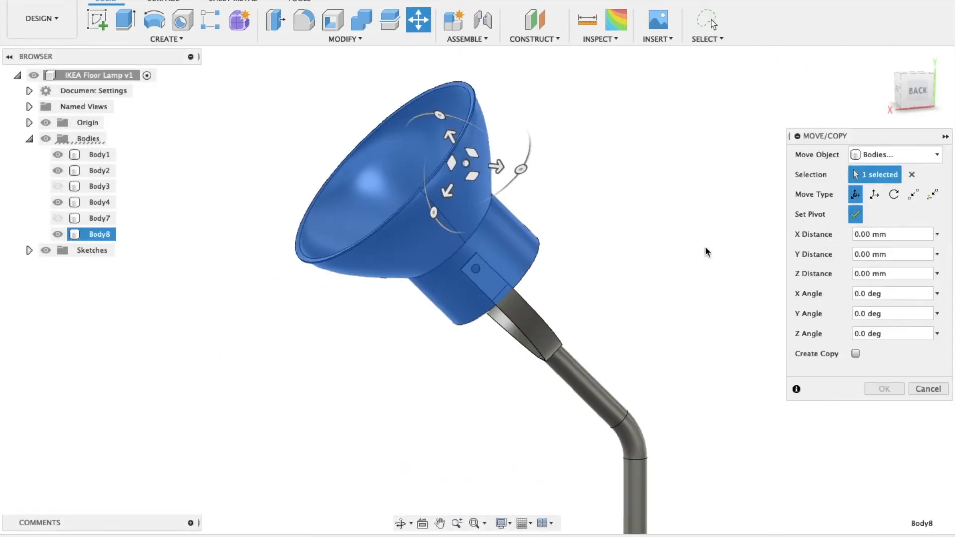
pyautogui.scroll(5, 595, 309)
pyautogui.click(386, 220)
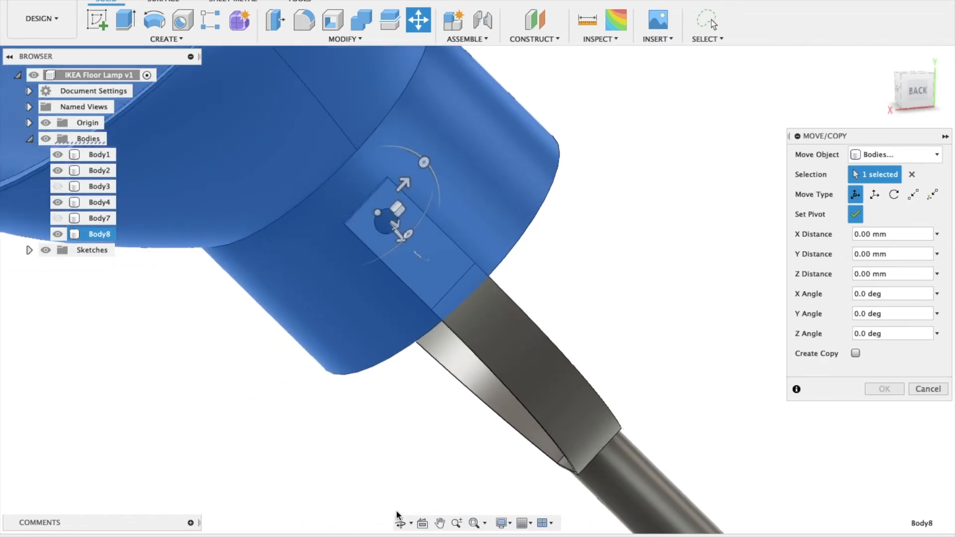
pyautogui.keyDown('shift'); pyautogui.moveTo(448, 368); pyautogui.dragTo(406, 352, button='middle'); pyautogui.keyUp('shift')
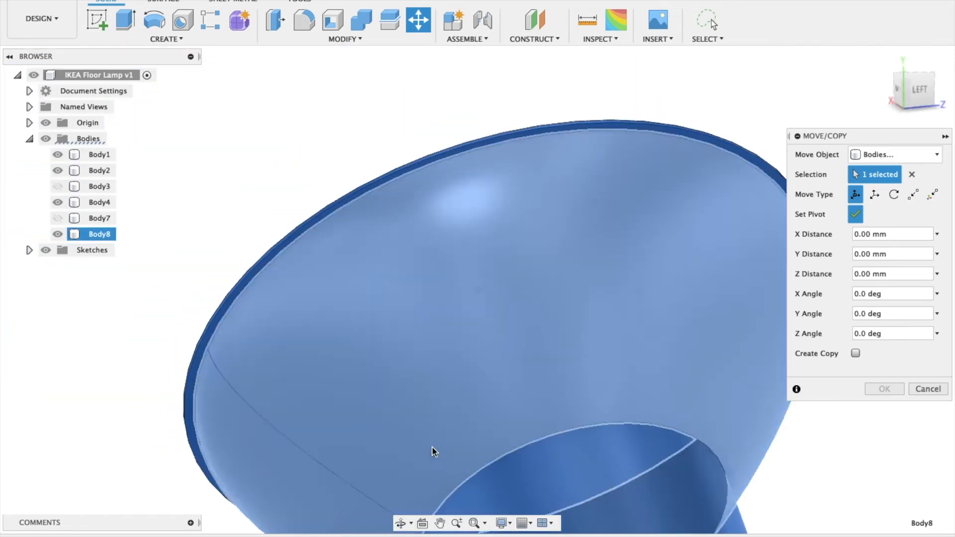
pyautogui.scroll(3, 431, 449)
pyautogui.scroll(-8, 430, 449)
pyautogui.keyDown('shift'); pyautogui.hscroll(-5, 431, 450); pyautogui.keyUp('shift')
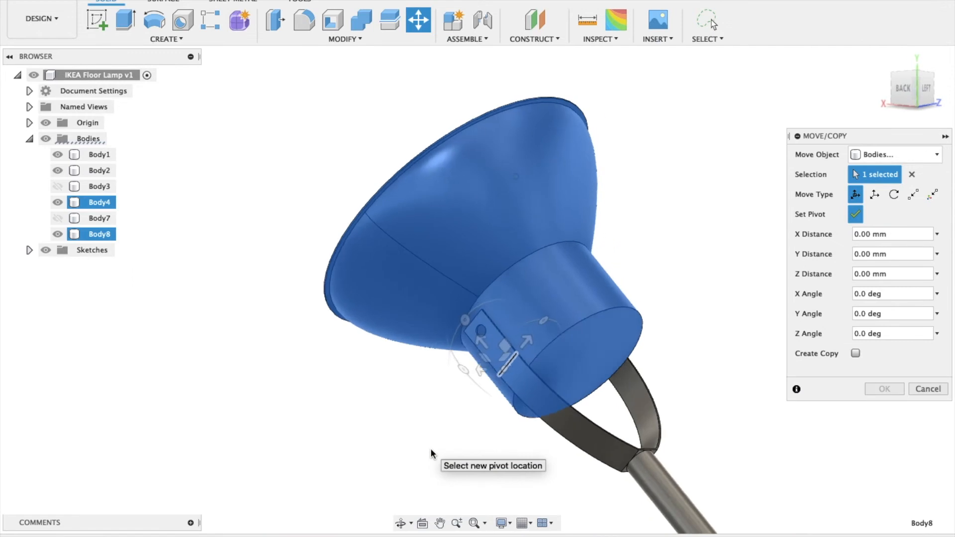
pyautogui.click(485, 332)
pyautogui.click(855, 215)
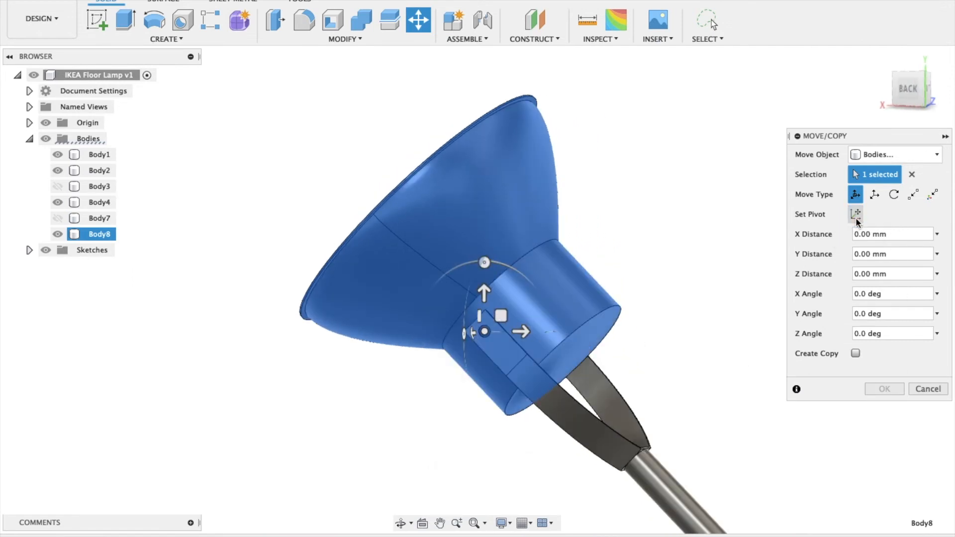
# Rotate the lampshade about 93.5° around the Z axis so that it faces downward, and apply the move.
pyautogui.moveTo(484, 262); pyautogui.dragTo(387, 335)
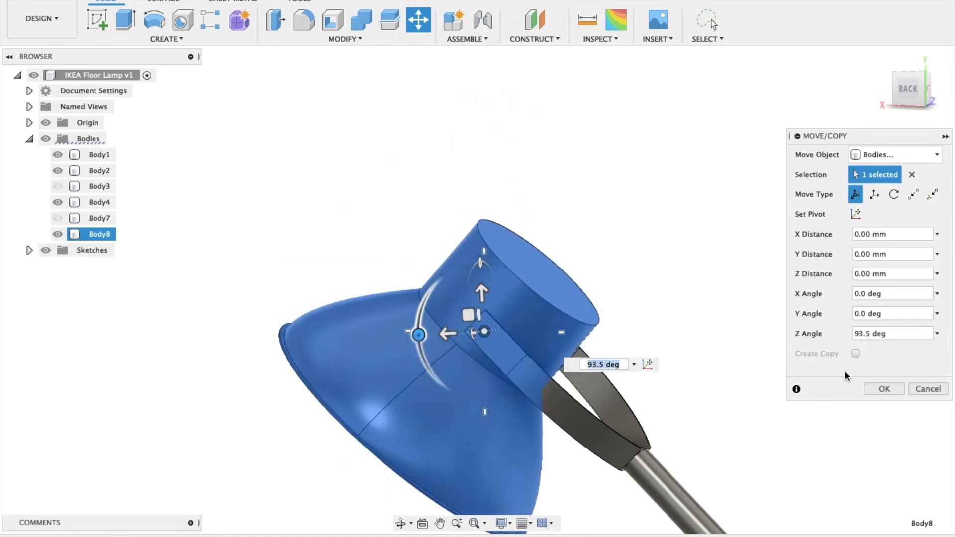
pyautogui.click(883, 393)
# Examine the complete lamp from the front, the back and close up, checking the tilted shade, bracket, pole and base.
pyautogui.scroll(-5, 737, 317)
pyautogui.click(883, 58)
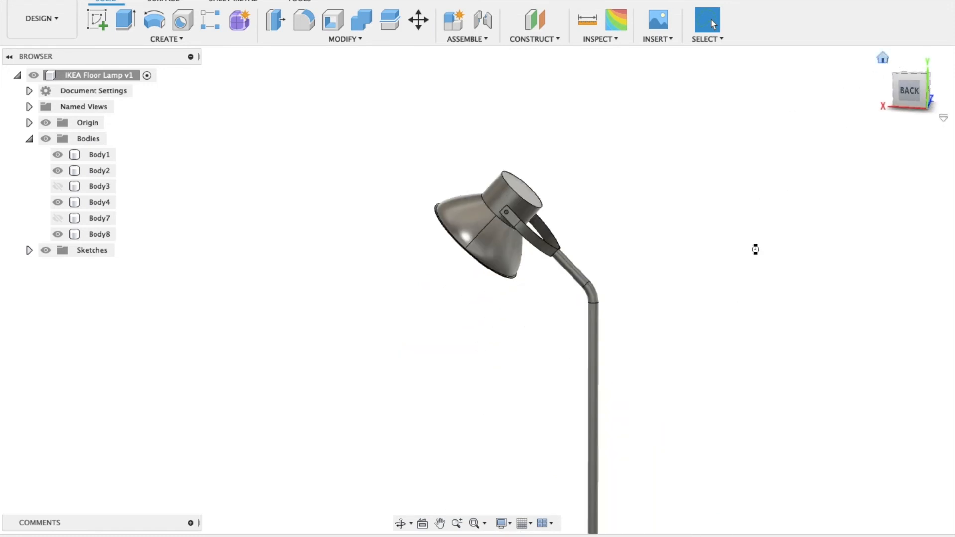
pyautogui.hscroll(-2, 751, 243)
pyautogui.scroll(5, 751, 242)
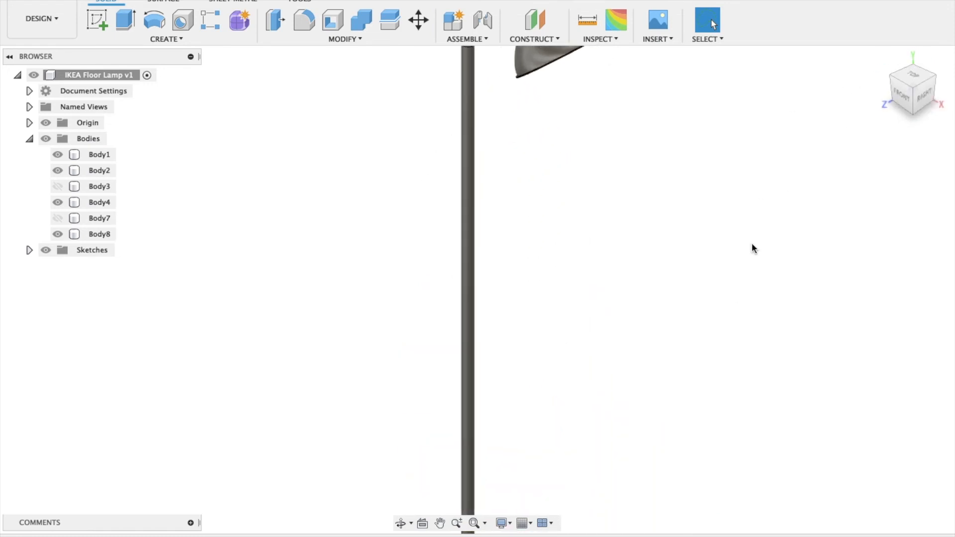
pyautogui.scroll(4, 751, 243)
pyautogui.keyDown('shift'); pyautogui.hscroll(-5, 751, 243); pyautogui.keyUp('shift')
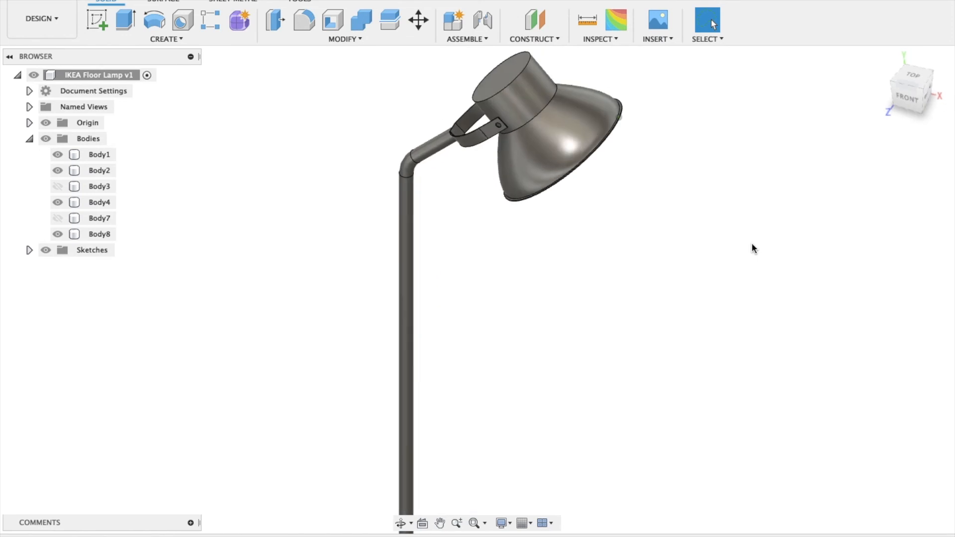
pyautogui.scroll(3, 751, 242)
pyautogui.scroll(4, 751, 243)
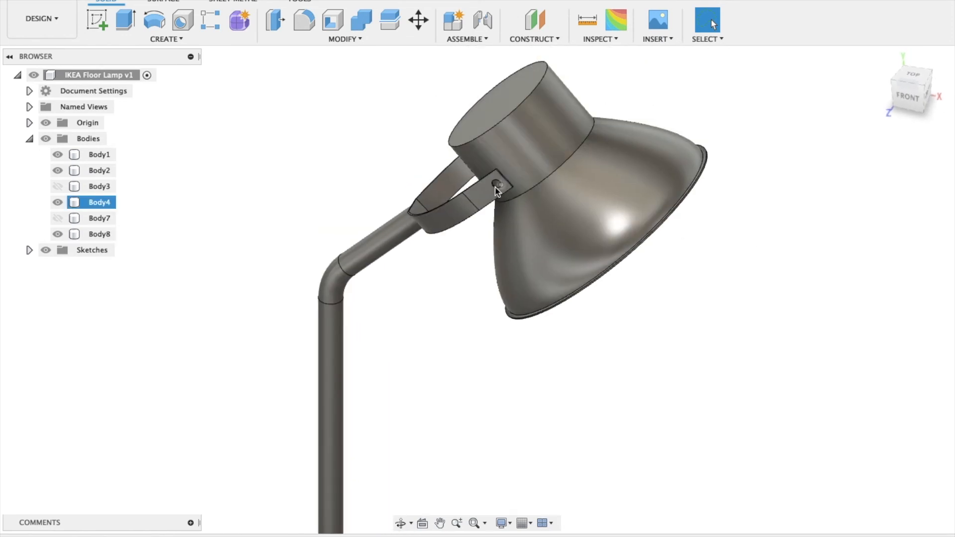
pyautogui.keyDown('shift'); pyautogui.hscroll(-10, 757, 337); pyautogui.keyUp('shift')
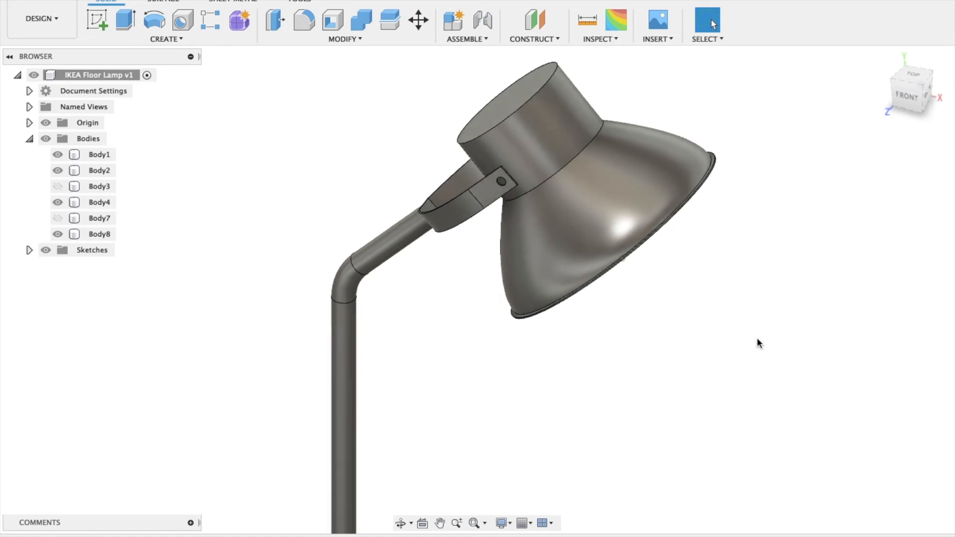
pyautogui.scroll(-3, 758, 343)
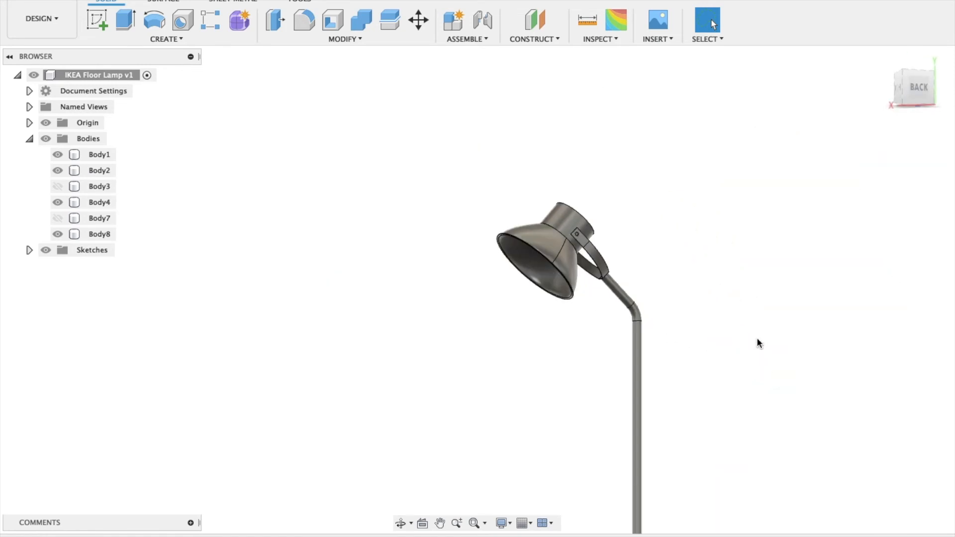
pyautogui.keyDown('shift'); pyautogui.scroll(-5, 757, 344); pyautogui.keyUp('shift')
pyautogui.scroll(-3, 757, 343)
pyautogui.keyDown('shift'); pyautogui.scroll(2, 757, 344); pyautogui.keyUp('shift')
pyautogui.keyDown('shift'); pyautogui.scroll(5, 757, 344); pyautogui.keyUp('shift')
pyautogui.keyDown('shift'); pyautogui.hscroll(-10, 757, 343); pyautogui.keyUp('shift')
pyautogui.scroll(-3, 751, 347)
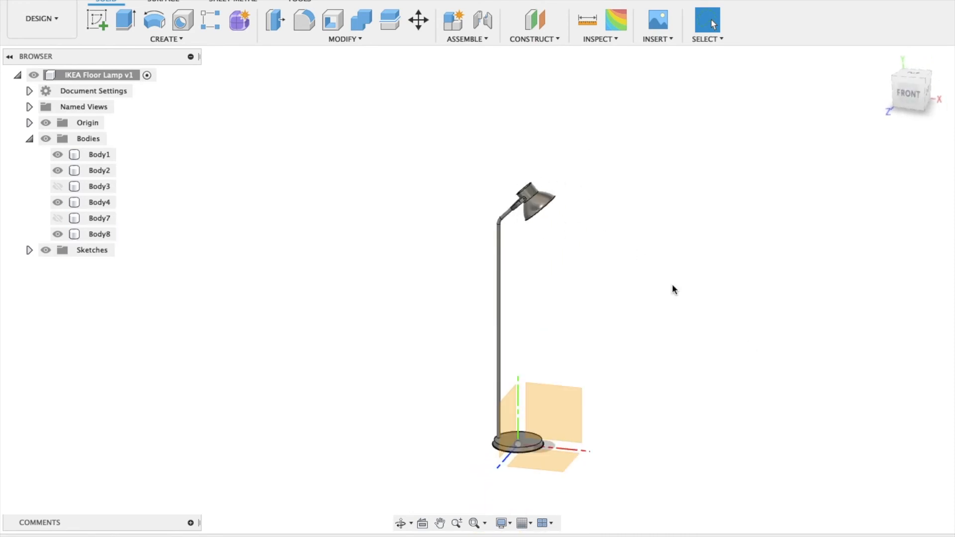
# Switch to the browser to compare the model with the IKEA floor lamp photo, and return to Fusion 360.
pyautogui.press('super+Tab')
pyautogui.press('super+Tab')
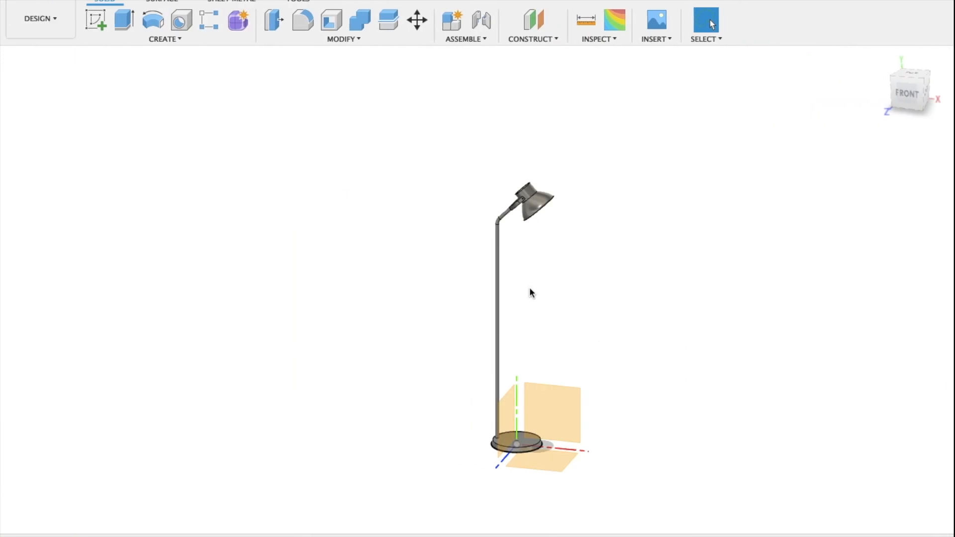
pyautogui.press('super+Tab')
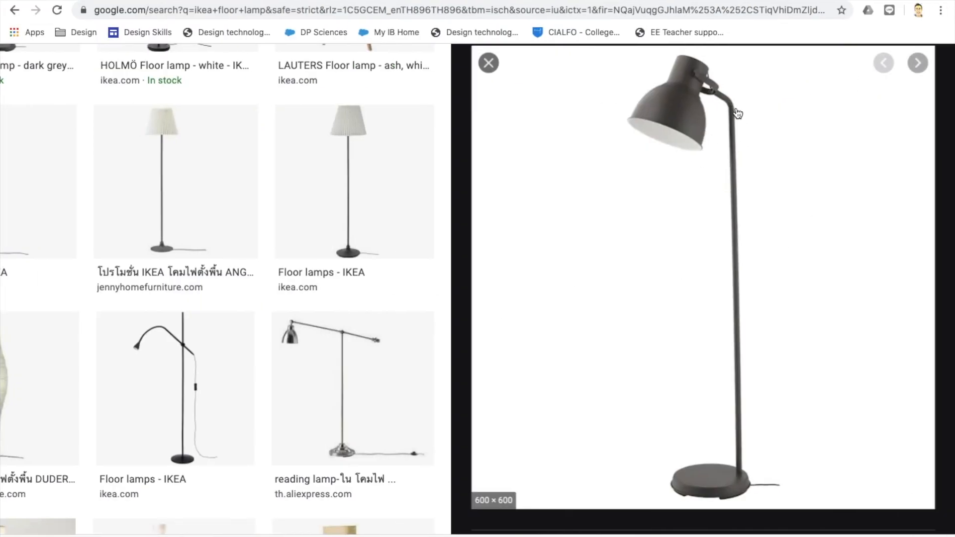
pyautogui.press('super+Tab')
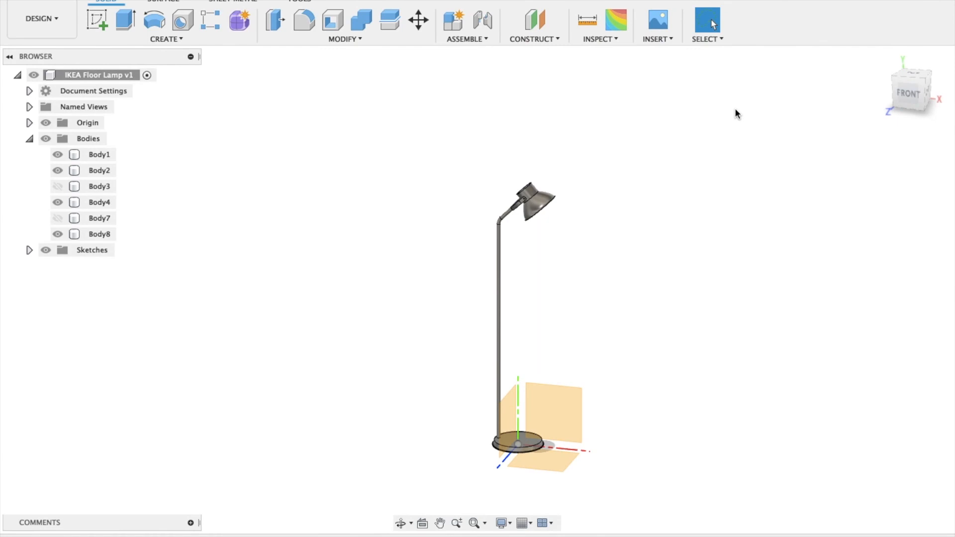